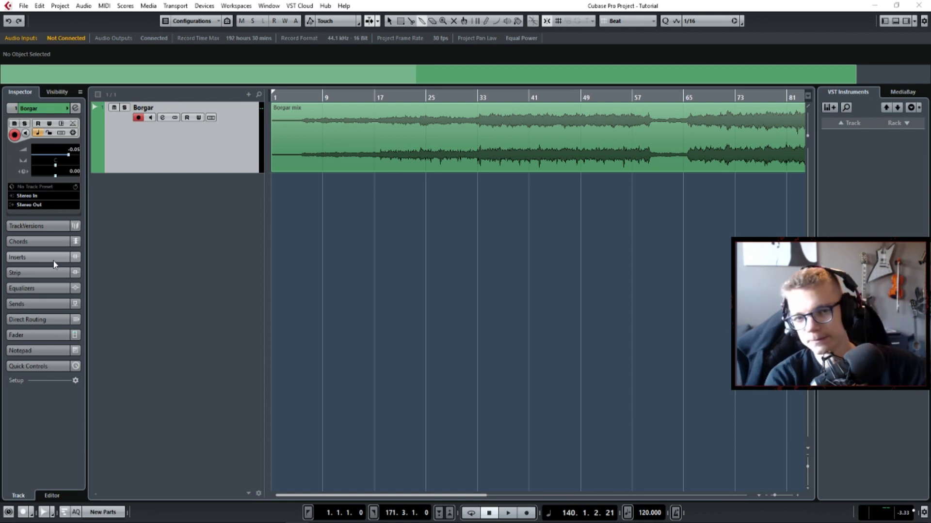
- Search the effects for "mastering" and load Maserati GRP Stereo in the Borgar track's first insert slot
{"action": "left_click", "coordinate": [53, 258]}
{"action": "left_click", "coordinate": [60, 183]}
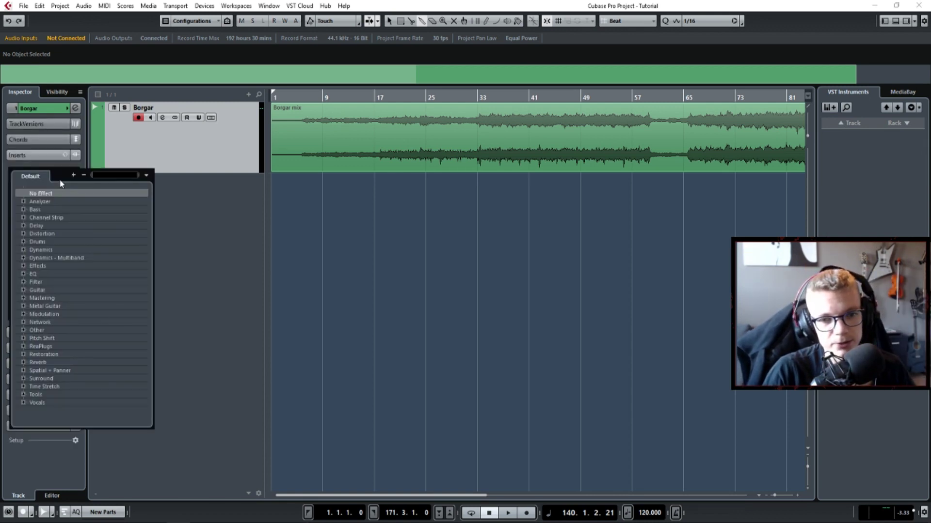
{"action": "type", "text": "mastering"}
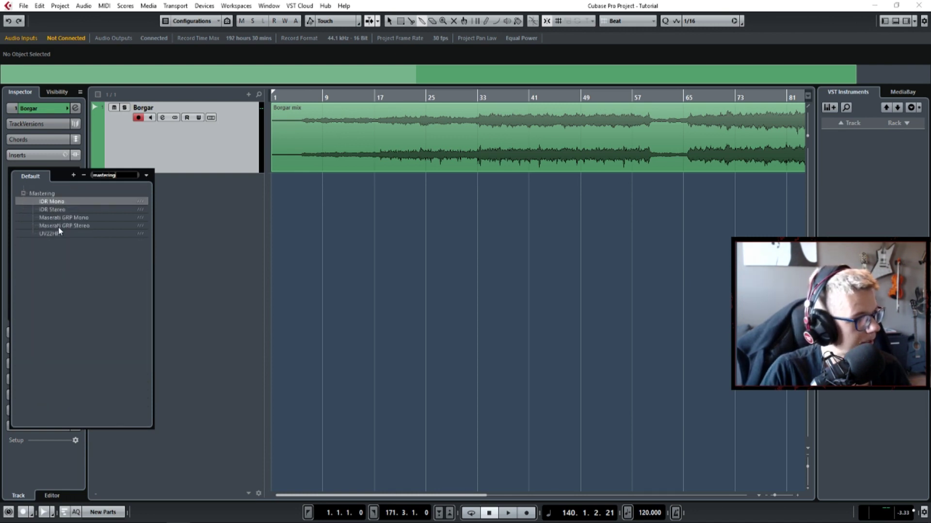
{"action": "left_click", "coordinate": [59, 226]}
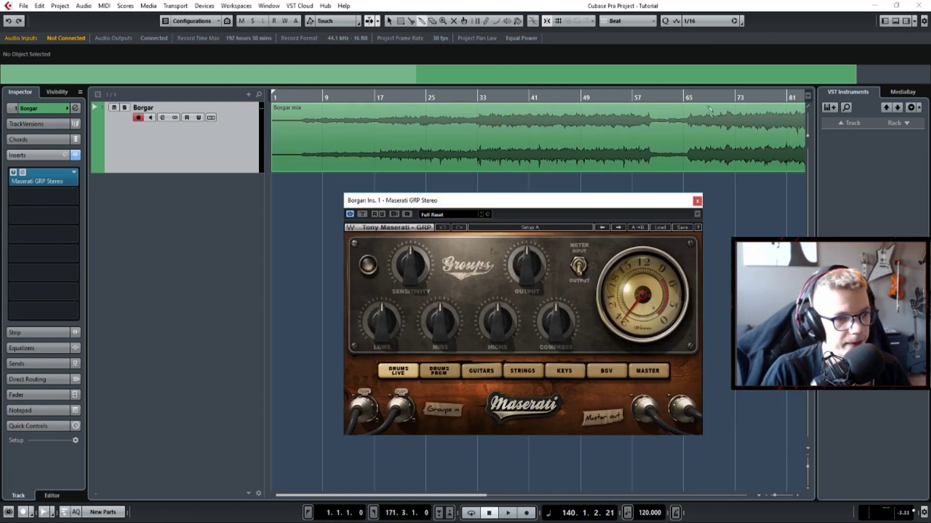
- Play the mix from about bar 65 with the Maserati GRP's MASTER mode selected, comparing the plug-in bypassed and active
{"action": "left_click_drag", "start_coordinate": [507, 97], "coordinate": [508, 97]}
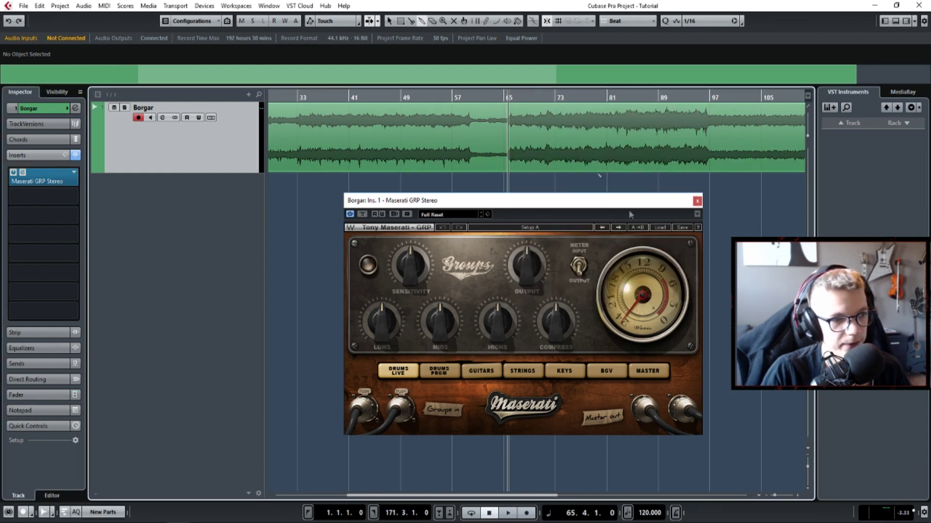
{"action": "key", "text": "space"}
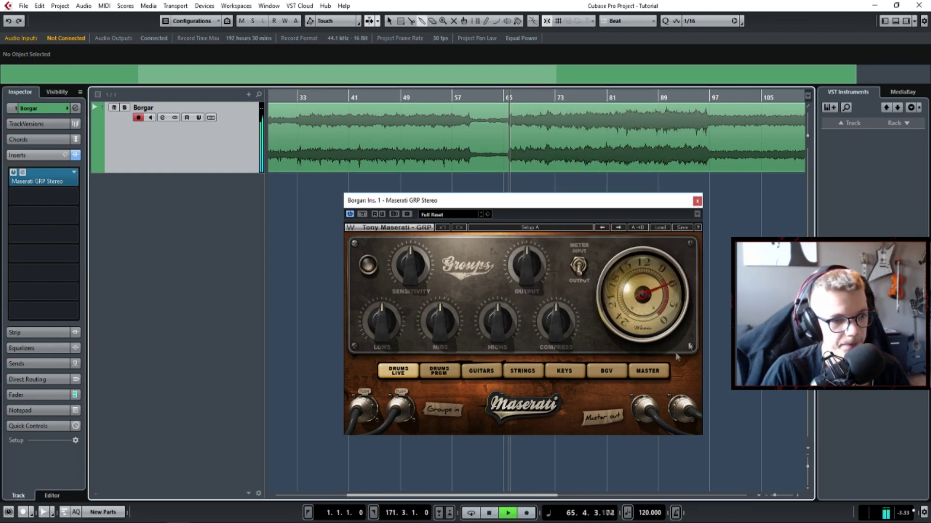
{"action": "left_click", "coordinate": [654, 373]}
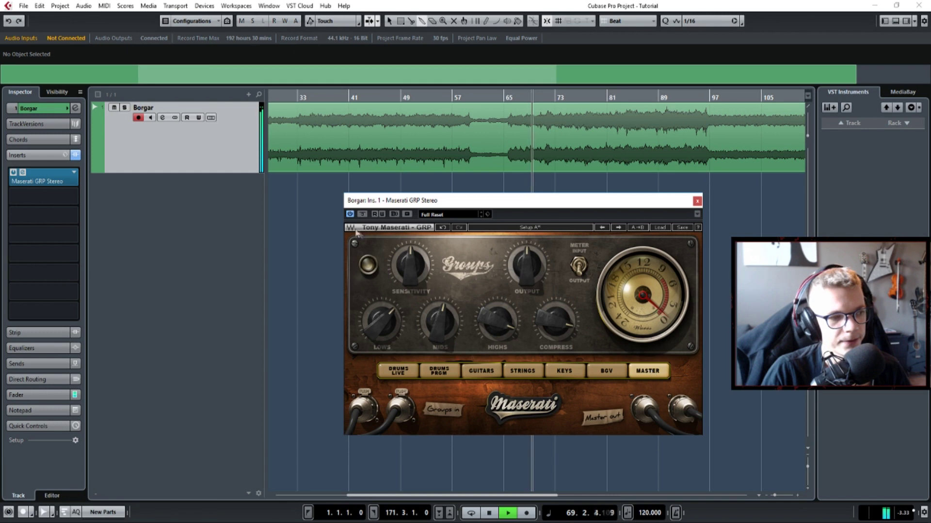
{"action": "left_click", "coordinate": [349, 215]}
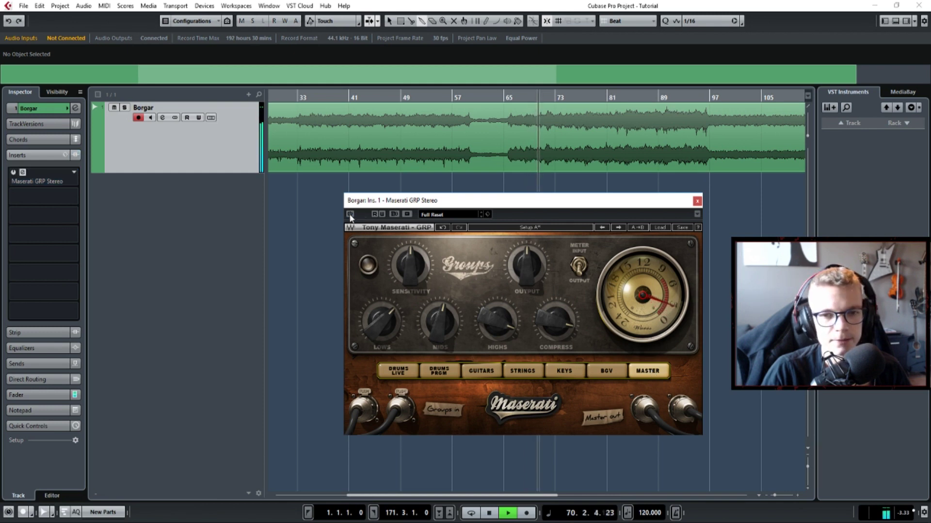
{"action": "left_click", "coordinate": [349, 215]}
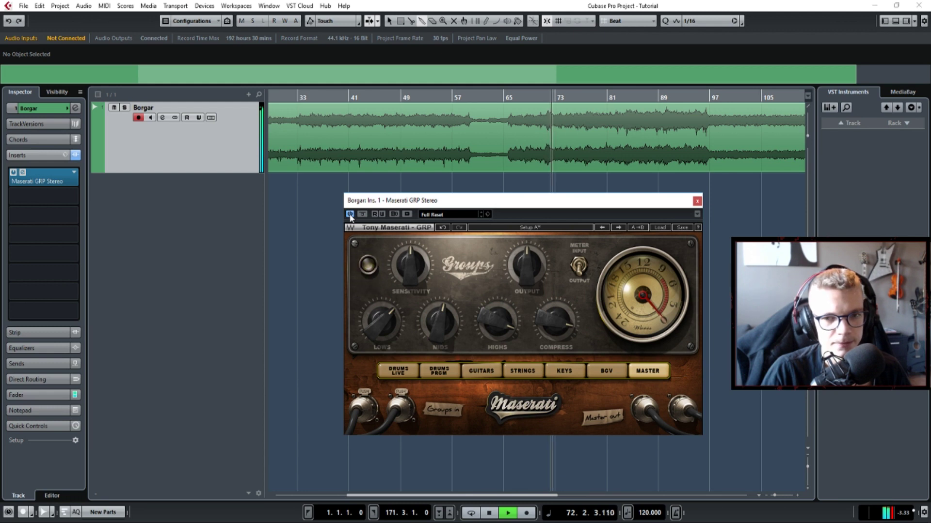
{"action": "key", "text": "space"}
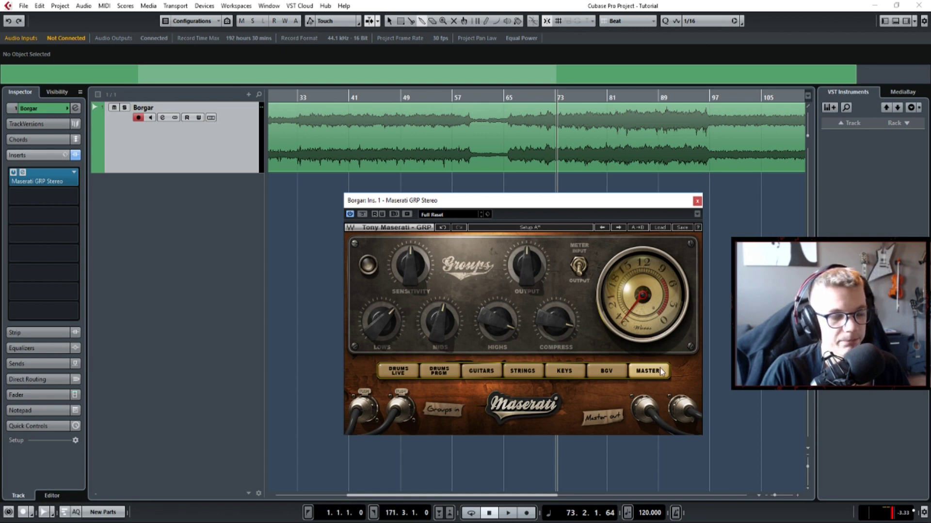
- Close the Maserati GRP Stereo plug-in and remove it from the Borgar track's first insert slot
{"action": "left_click", "coordinate": [697, 200]}
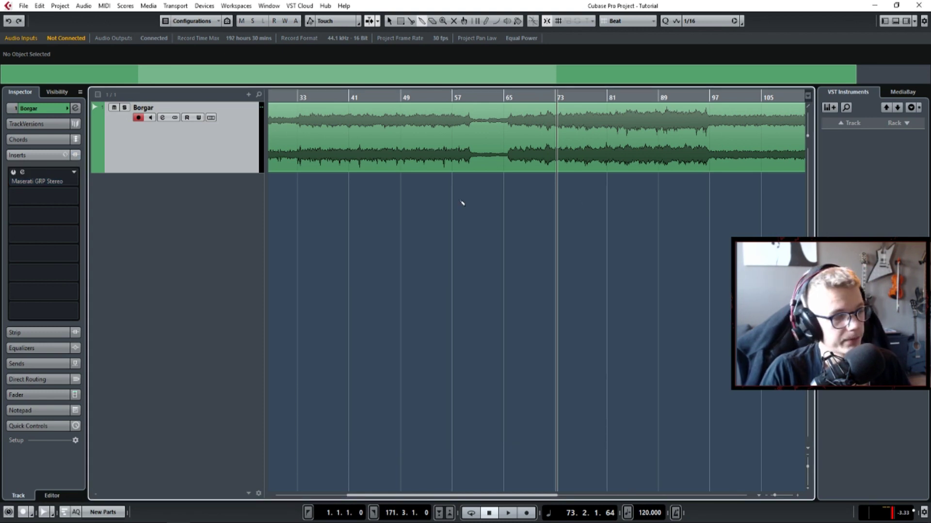
{"action": "left_click", "coordinate": [43, 182]}
{"action": "left_click", "coordinate": [57, 193]}
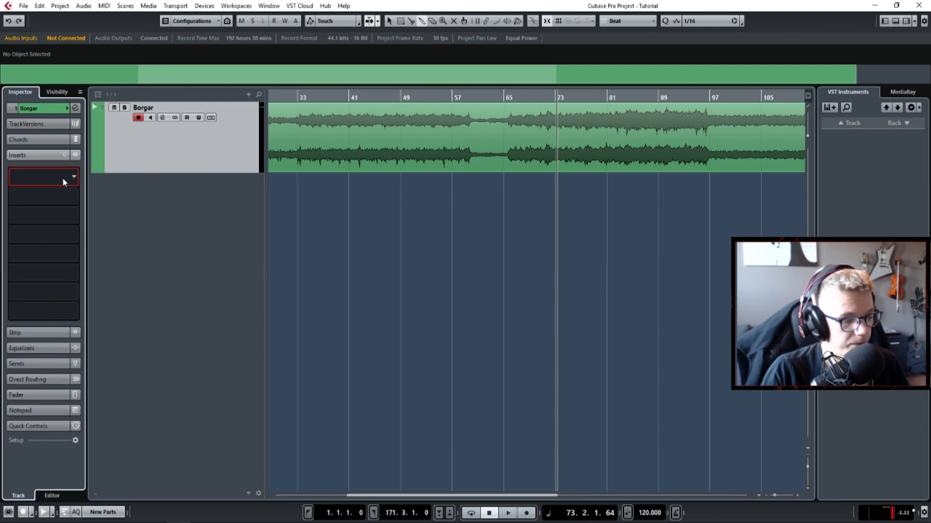
- Load L1 limiter Stereo and Compressor in the Borgar track's first and second insert slots
{"action": "left_click", "coordinate": [59, 179]}
{"action": "type", "text": "ssl"}
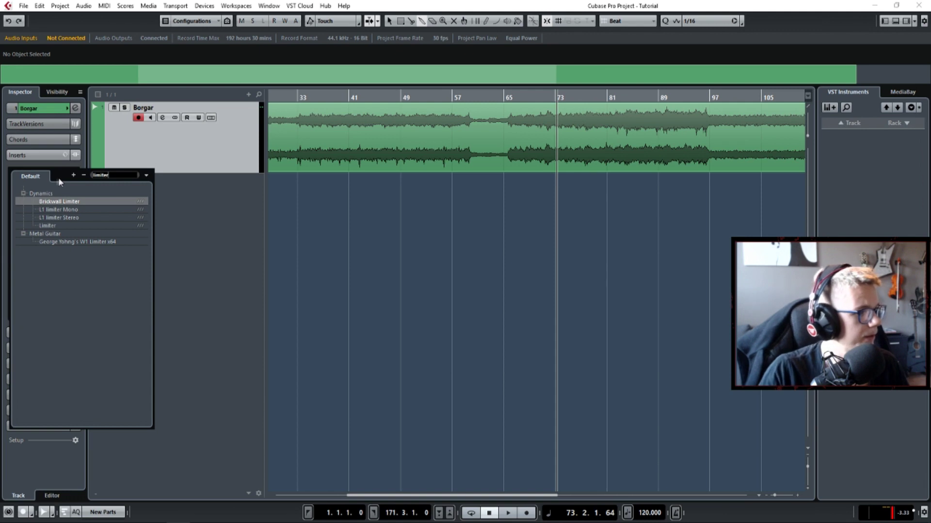
{"action": "left_click", "coordinate": [54, 215]}
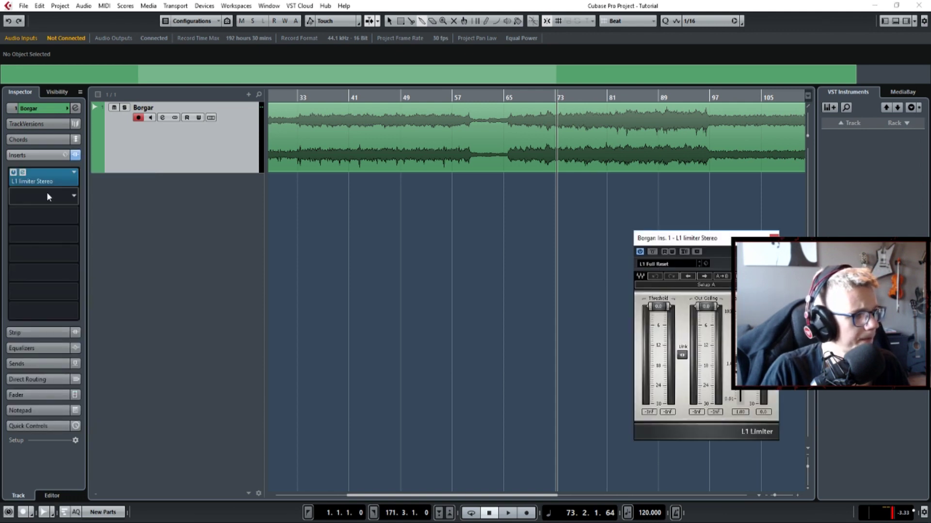
{"action": "left_click", "coordinate": [47, 193]}
{"action": "type", "text": "compress"}
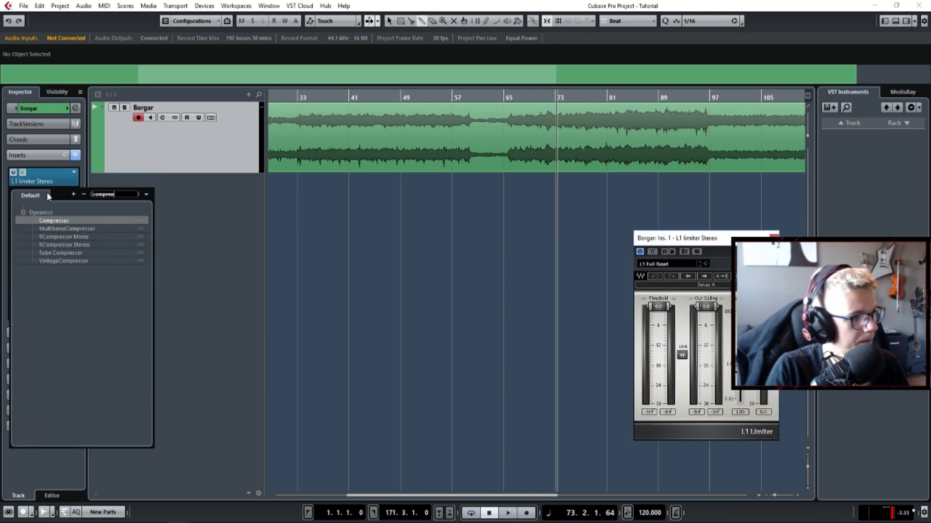
{"action": "left_click", "coordinate": [51, 221]}
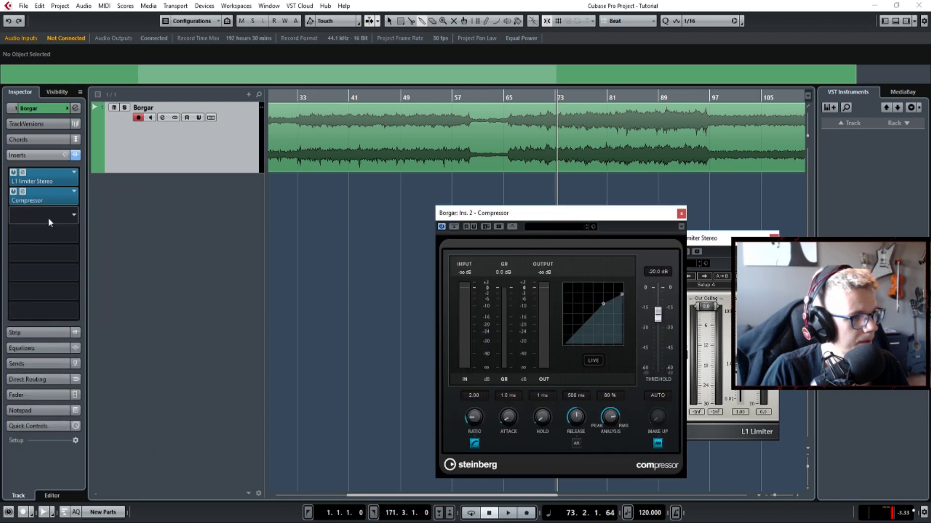
- Load reaeq-standalone in the Borgar track's third insert slot and arrange the three plug-in windows side by side
{"action": "left_click", "coordinate": [48, 218]}
{"action": "type", "text": "reaeq"}
{"action": "key", "text": "Return"}
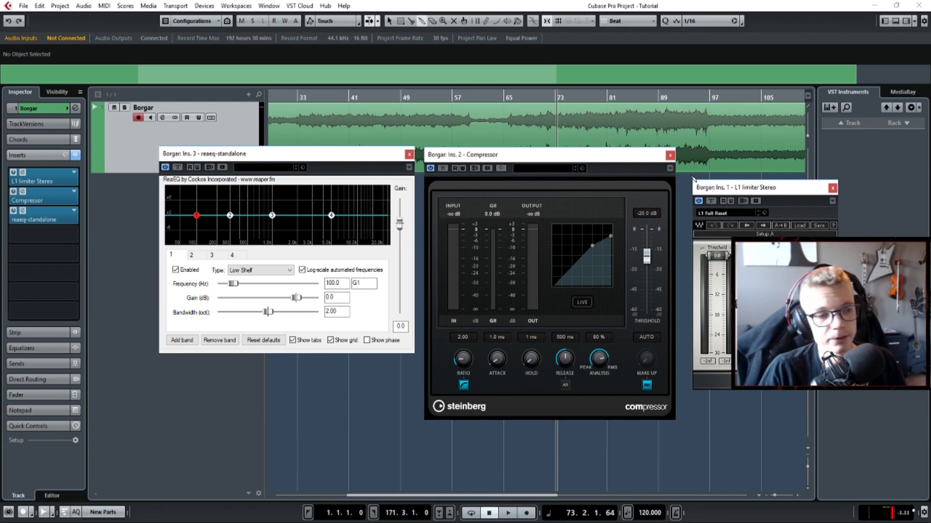
{"action": "left_click_drag", "start_coordinate": [773, 193], "coordinate": [763, 166]}
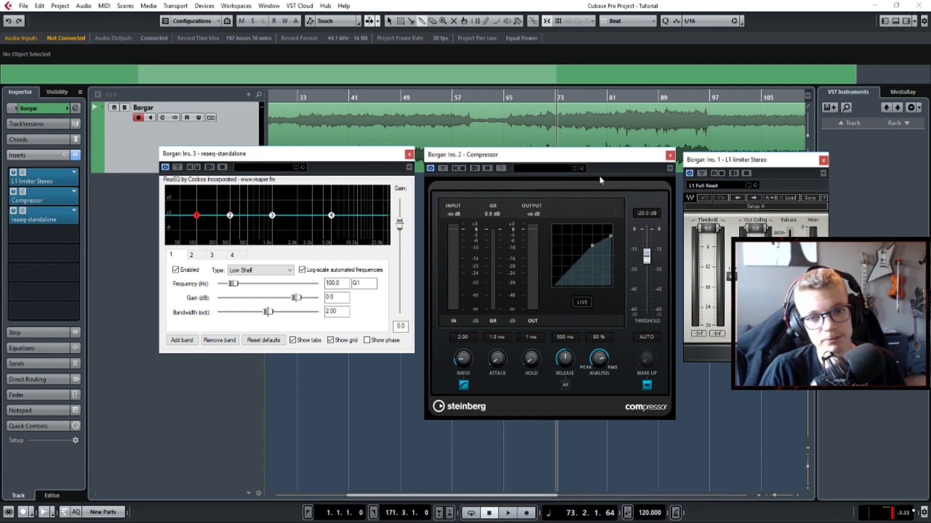
- Open the MixConsole with the channels' insert slots shown and close the three plug-in windows
{"action": "key", "text": "F3"}
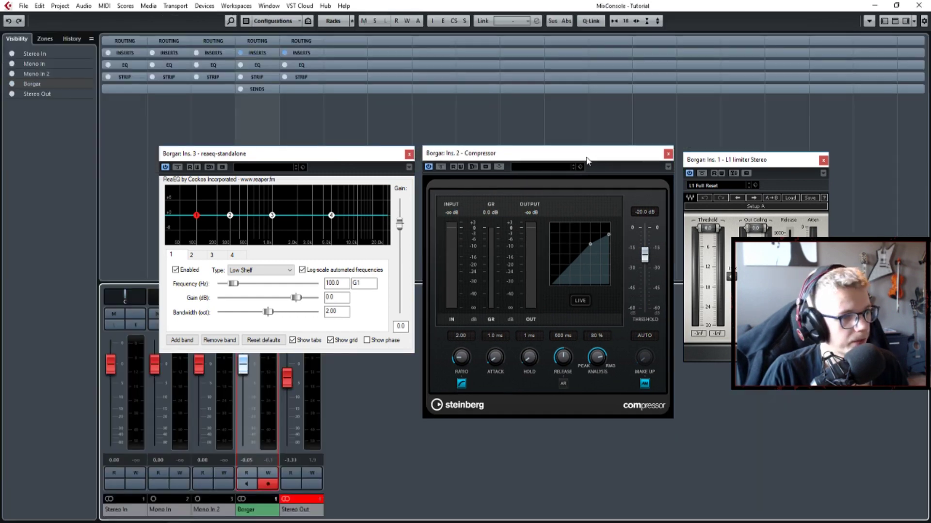
{"action": "left_click", "coordinate": [275, 54]}
{"action": "left_click", "coordinate": [668, 153]}
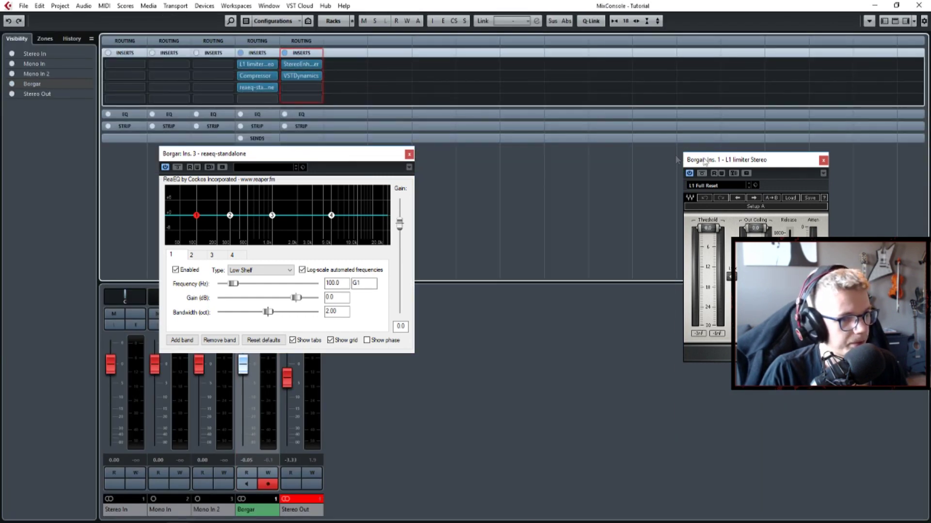
{"action": "left_click", "coordinate": [823, 160]}
{"action": "left_click", "coordinate": [409, 154]}
- Move the Compressor from the Borgar channel to Stereo Out's third insert slot and reset the Stereo Out peak meter
{"action": "left_click_drag", "start_coordinate": [255, 76], "coordinate": [292, 92]}
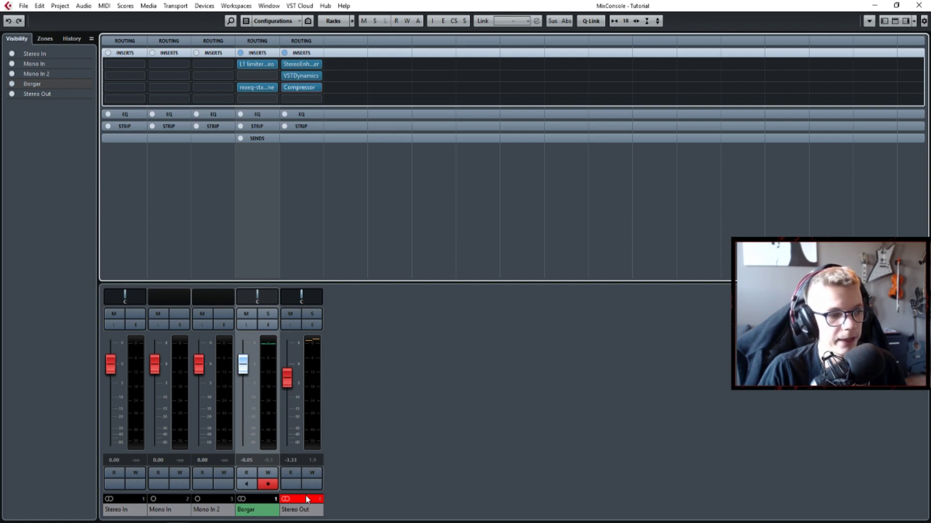
{"action": "left_click", "coordinate": [310, 351]}
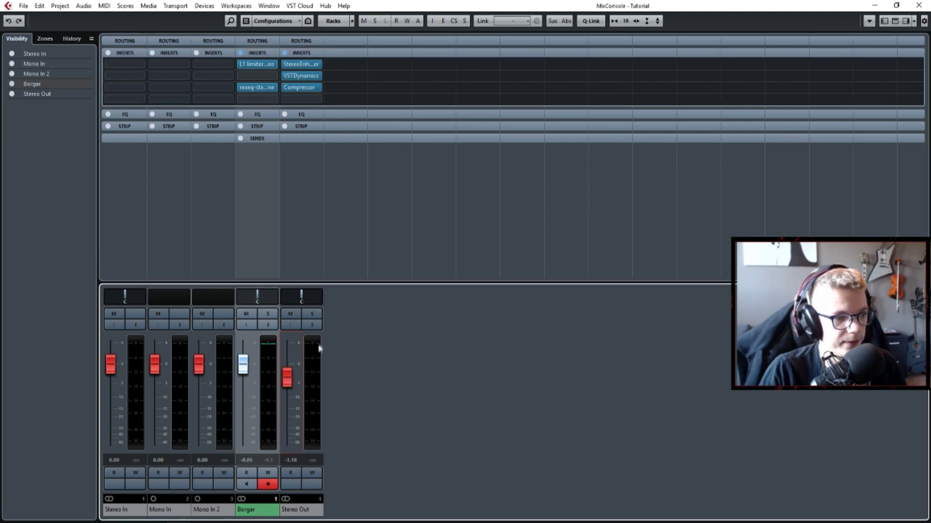
{"action": "left_click", "coordinate": [299, 87]}
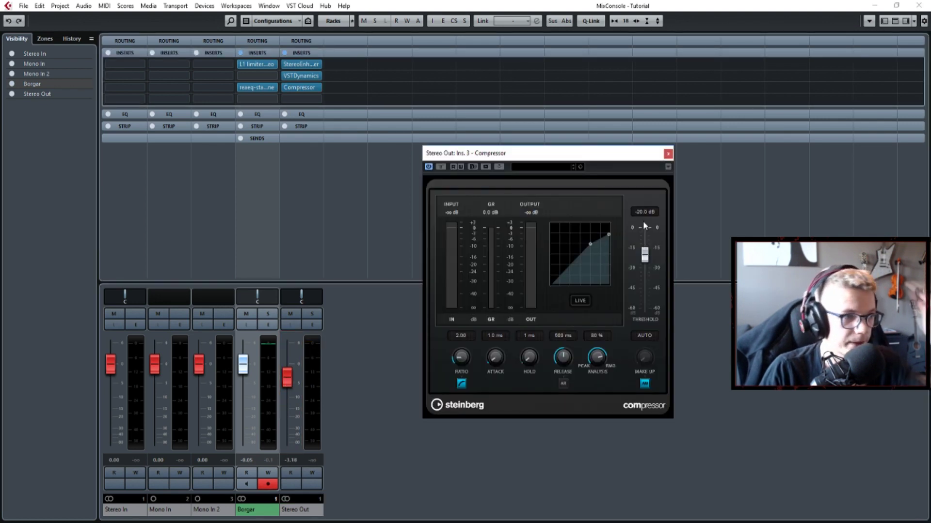
{"action": "left_click", "coordinate": [668, 154]}
- Replace Stereo Out's Compressor with RCompressor Stereo, setting its threshold to -3.1 and attack to 5.13 with a shorter release
{"action": "left_click", "coordinate": [313, 90]}
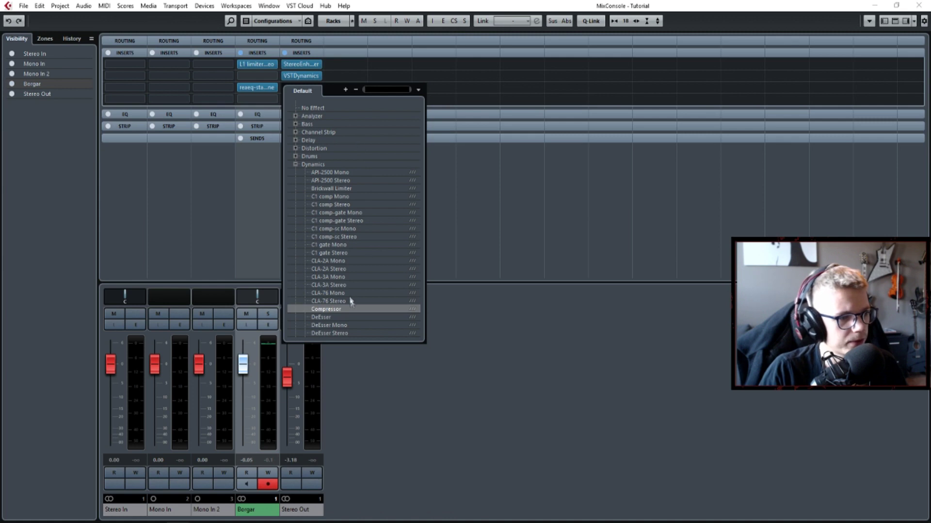
{"action": "type", "text": "comp"}
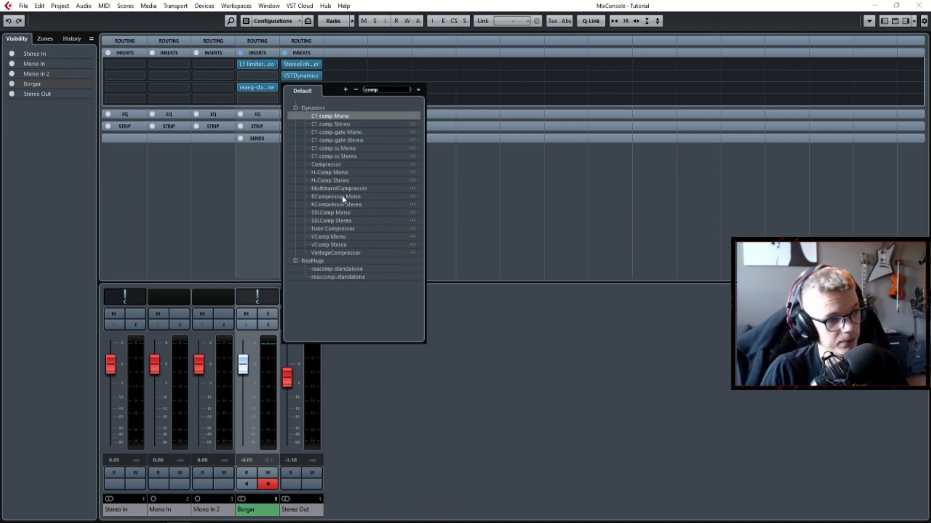
{"action": "left_click", "coordinate": [341, 205]}
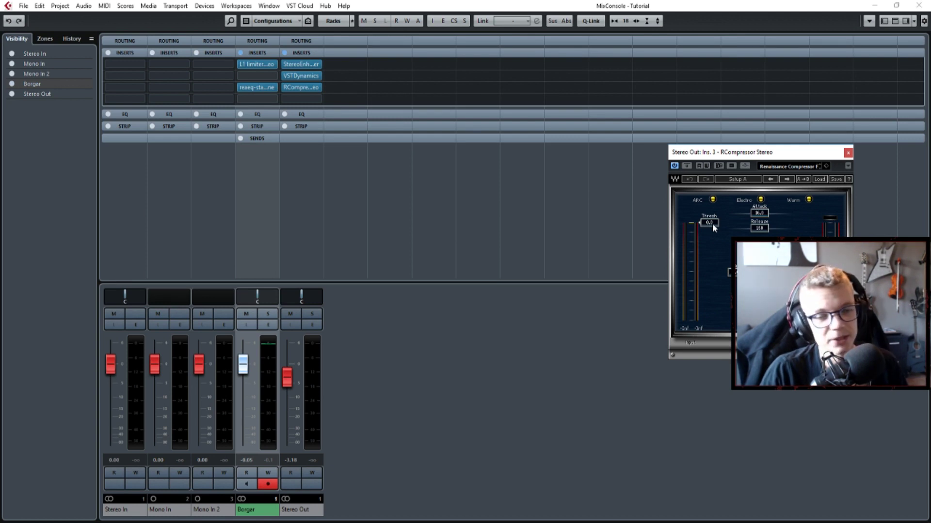
{"action": "left_click_drag", "start_coordinate": [711, 223], "coordinate": [712, 231]}
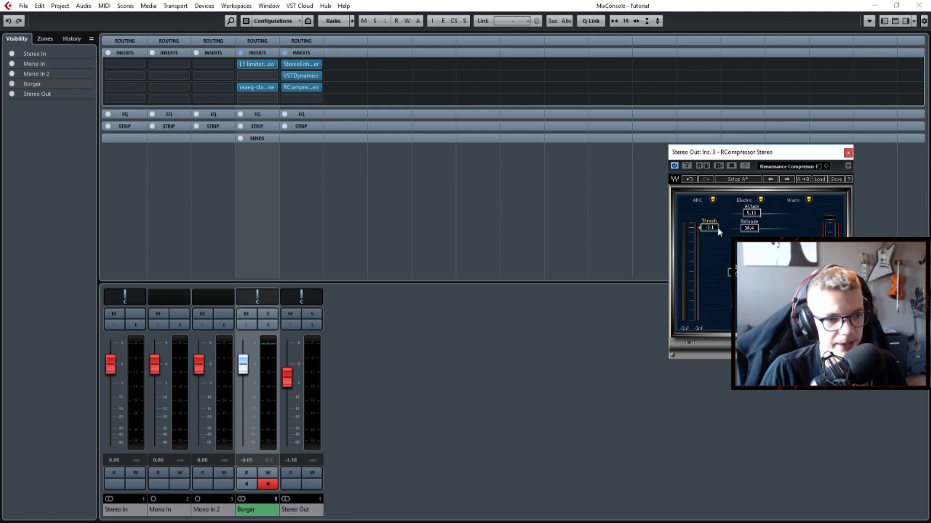
{"action": "left_click", "coordinate": [848, 153]}
- Move reaeq-standalone up to the Borgar channel's empty second insert slot
{"action": "left_click_drag", "start_coordinate": [257, 87], "coordinate": [264, 81]}
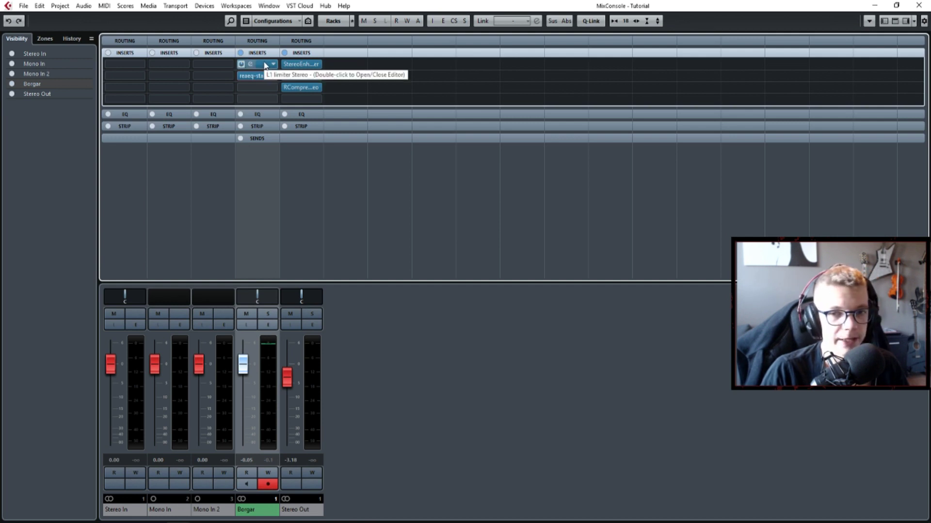
{"action": "left_click_drag", "start_coordinate": [300, 88], "coordinate": [285, 76]}
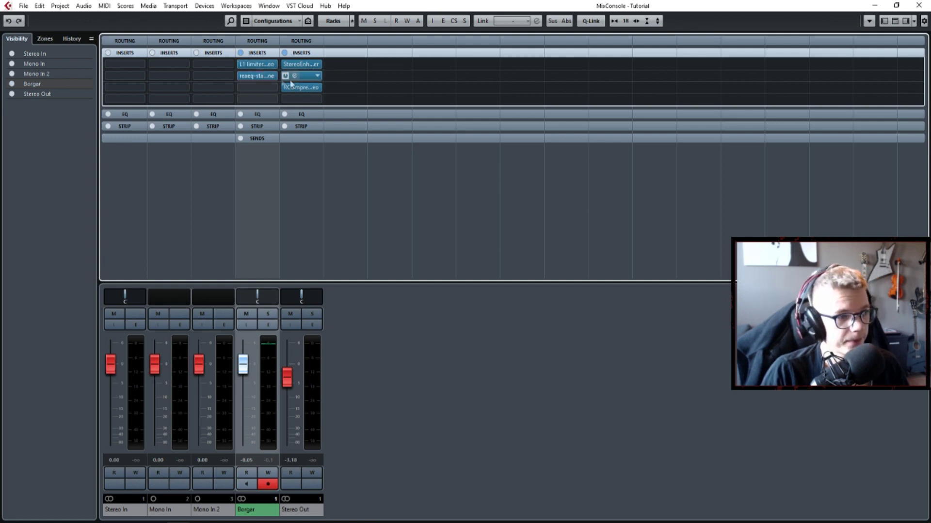
- Open the Borgar channel's L1 limiter Stereo and play the project from about bar 65
{"action": "double_click", "coordinate": [262, 67]}
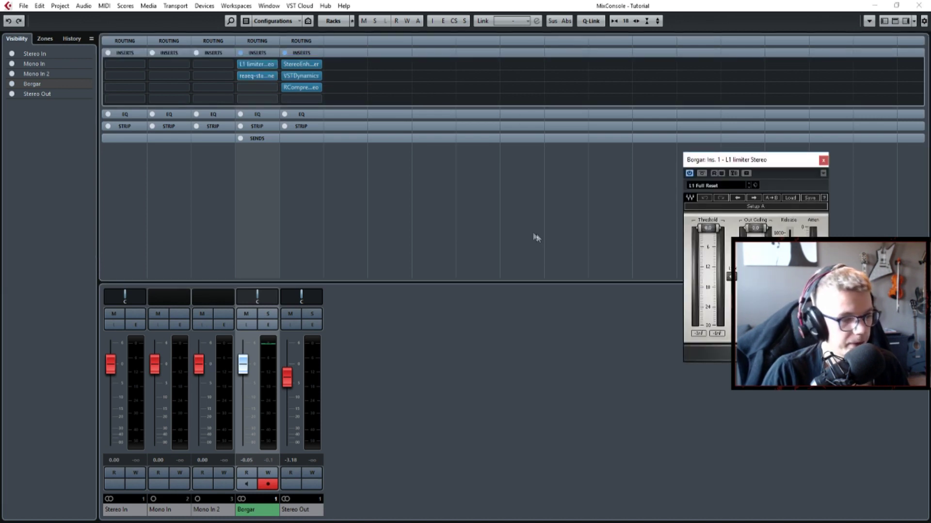
{"action": "key", "text": "F3"}
{"action": "left_click_drag", "start_coordinate": [531, 96], "coordinate": [507, 96]}
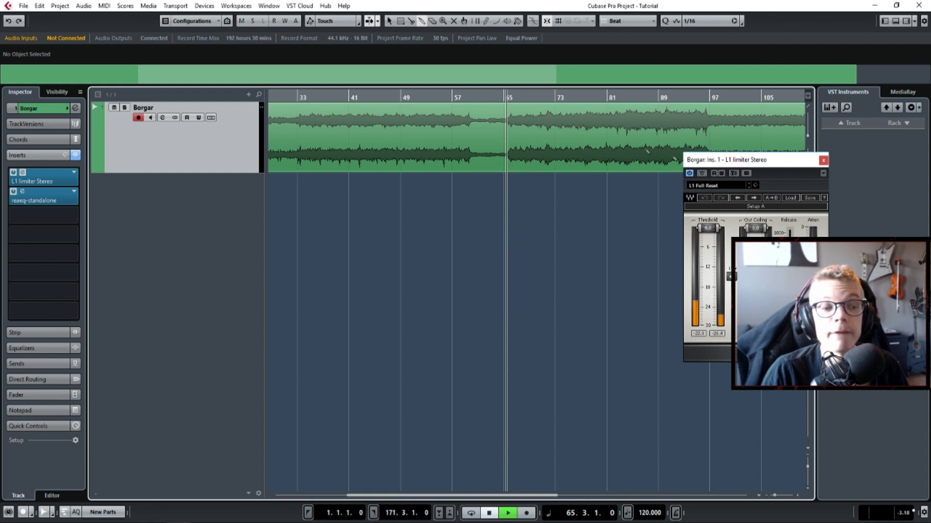
{"action": "key", "text": "space"}
- Set the L1 limiter's threshold to -4.1 and out ceiling to -1.0, stop playback and close the plug-in in the MixConsole
{"action": "left_click_drag", "start_coordinate": [708, 229], "coordinate": [708, 243]}
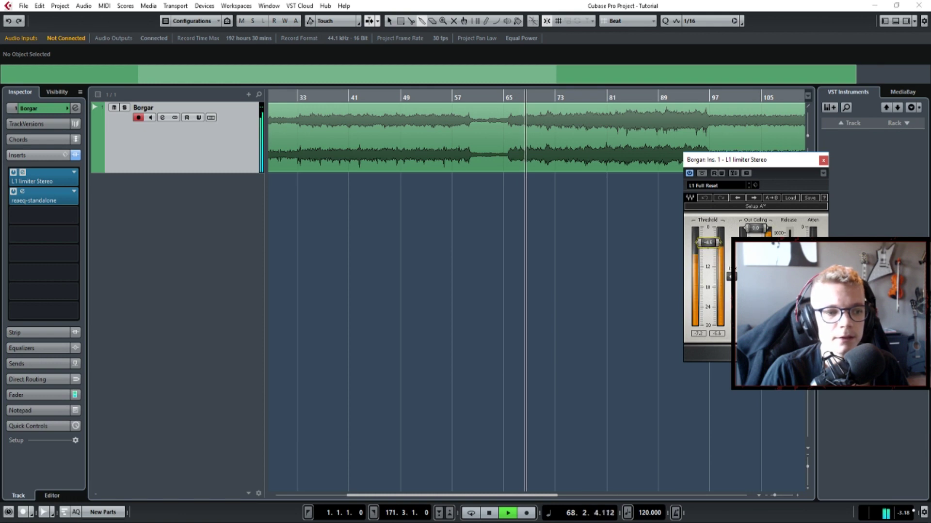
{"action": "left_click_drag", "start_coordinate": [707, 244], "coordinate": [708, 239]}
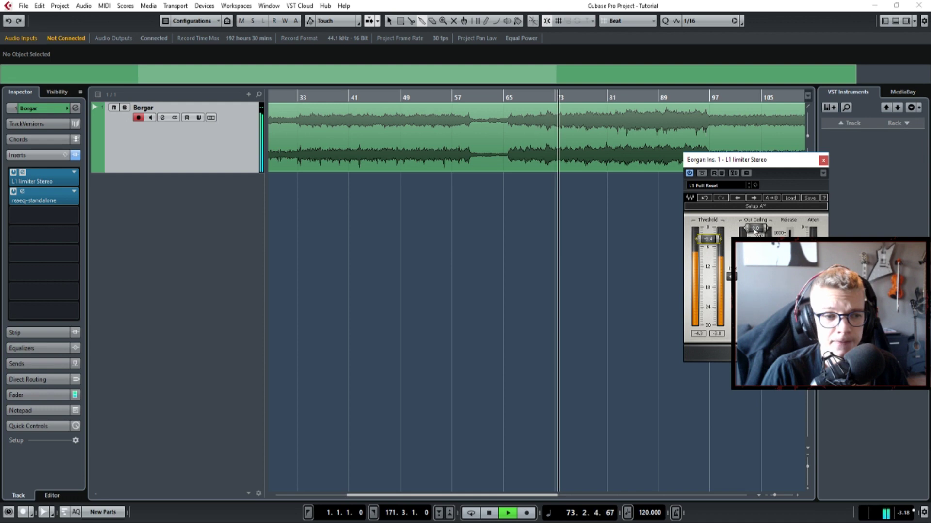
{"action": "left_click_drag", "start_coordinate": [755, 228], "coordinate": [709, 245]}
{"action": "key", "text": "space"}
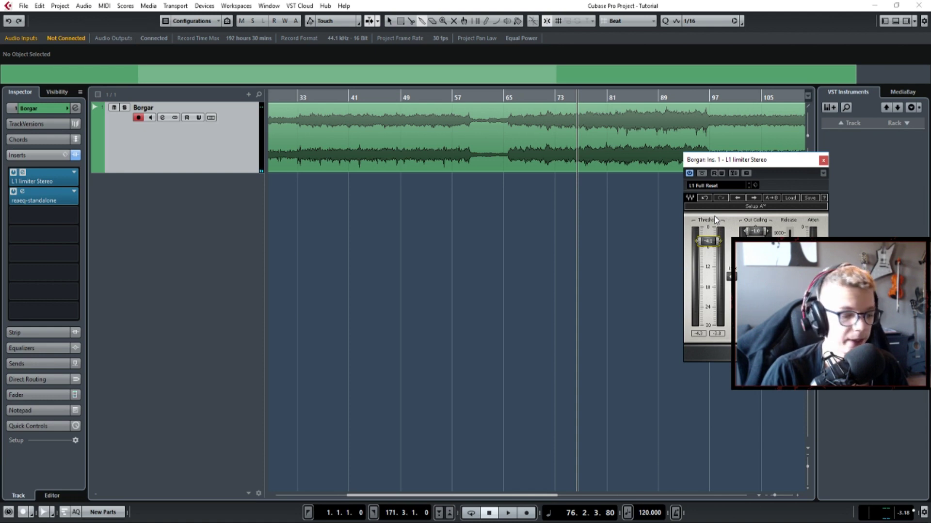
{"action": "key", "text": "F3"}
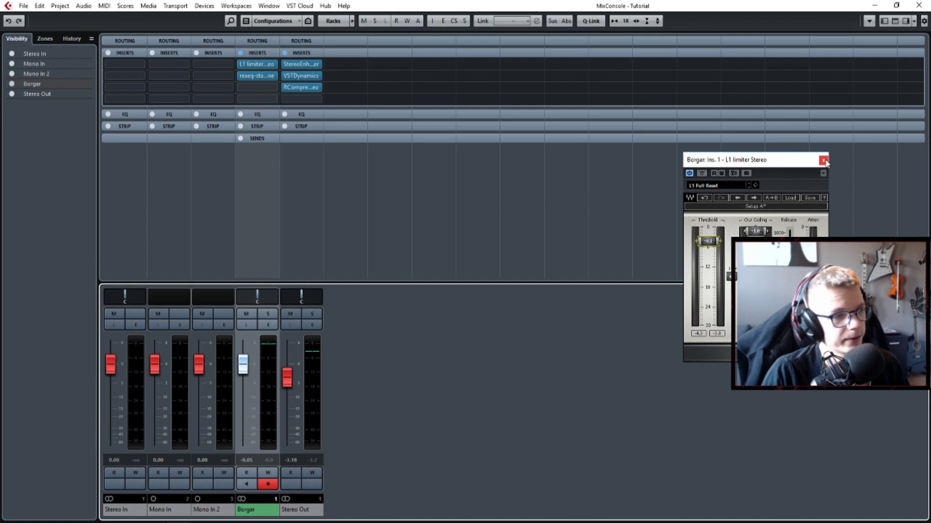
{"action": "left_click", "coordinate": [823, 161]}
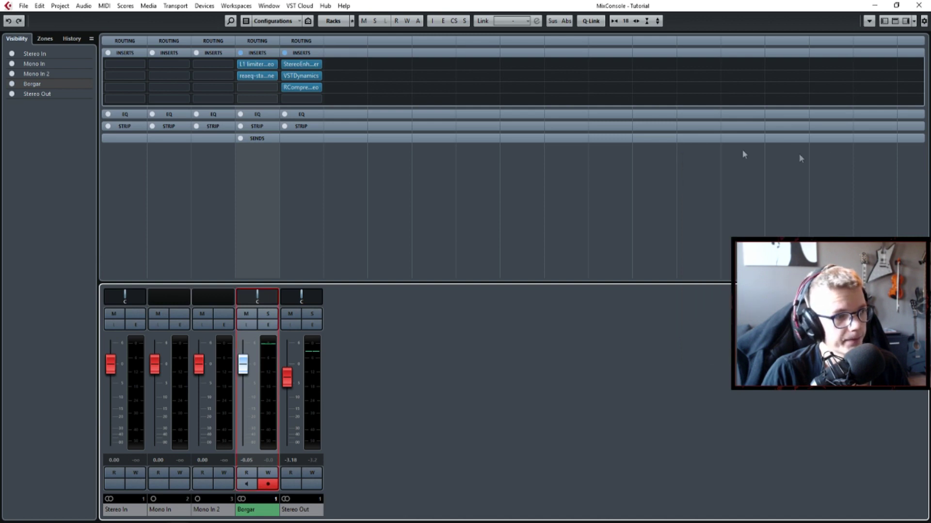
- Open the StereoEnhancer on Stereo Out, set its width to 148 during playback and close the plug-in
{"action": "left_click", "coordinate": [308, 69]}
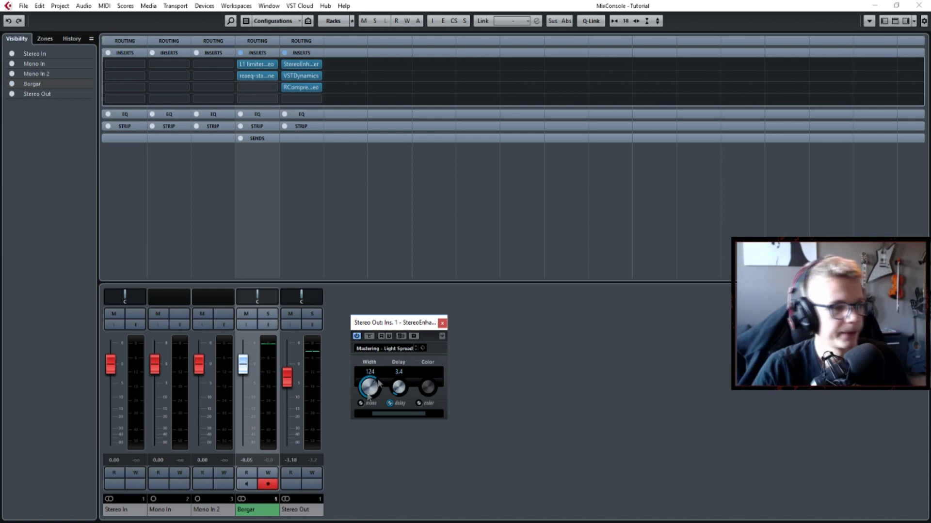
{"action": "key", "text": "space"}
{"action": "left_click_drag", "start_coordinate": [383, 368], "coordinate": [387, 503]}
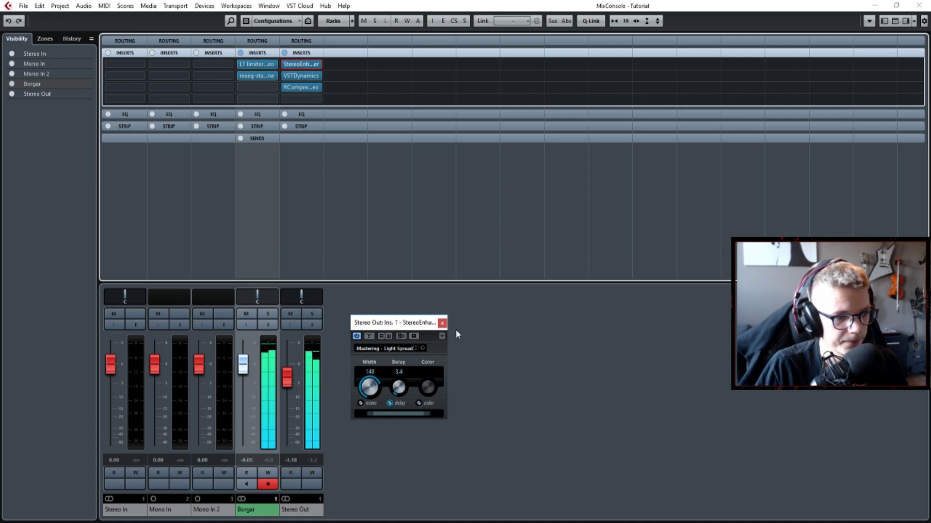
{"action": "left_click", "coordinate": [442, 324]}
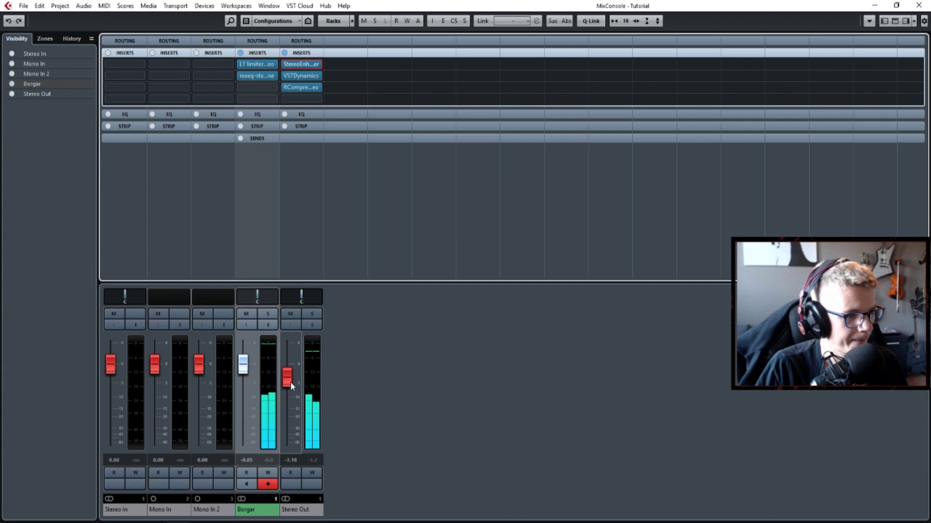
- Locate the loud passage around bar 139 on the Borgar track in the project window and play it
{"action": "key", "text": "F3"}
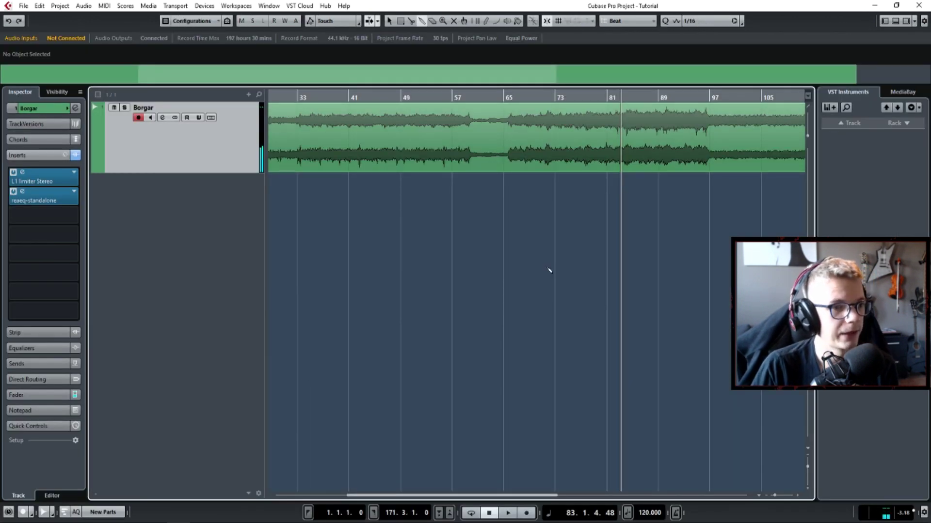
{"action": "scroll", "coordinate": [587, 249], "scroll_direction": "right", "scroll_amount": 5}
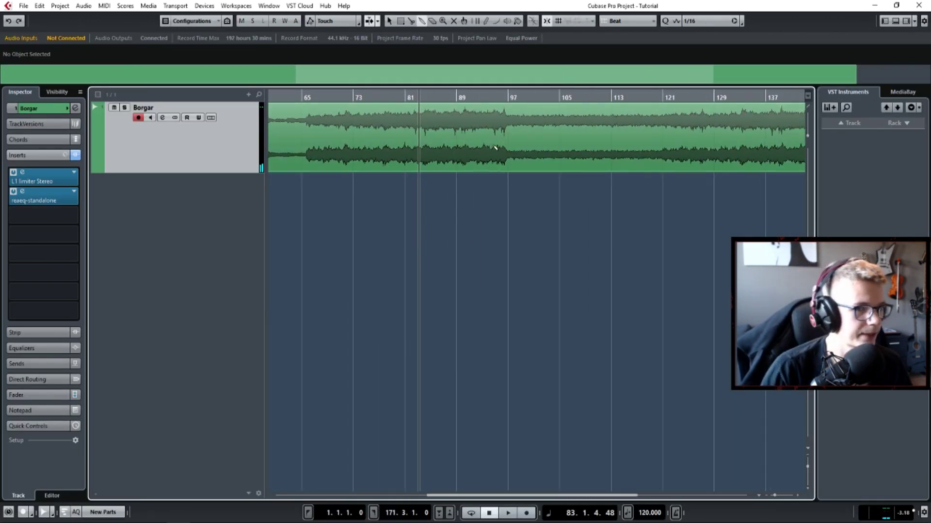
{"action": "scroll", "coordinate": [553, 154], "scroll_direction": "right", "scroll_amount": 5}
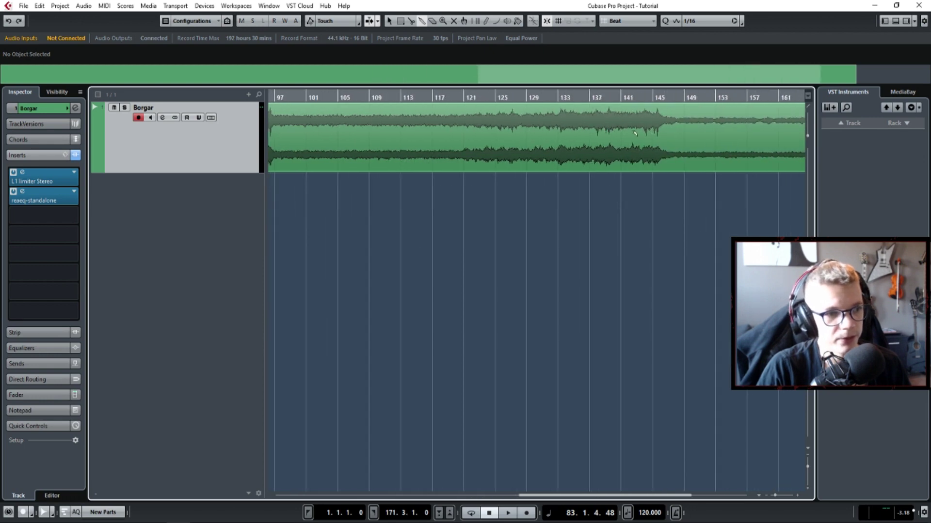
{"action": "scroll", "coordinate": [543, 109], "scroll_direction": "up", "scroll_amount": 3}
{"action": "scroll", "coordinate": [543, 109], "scroll_direction": "up", "scroll_amount": 6}
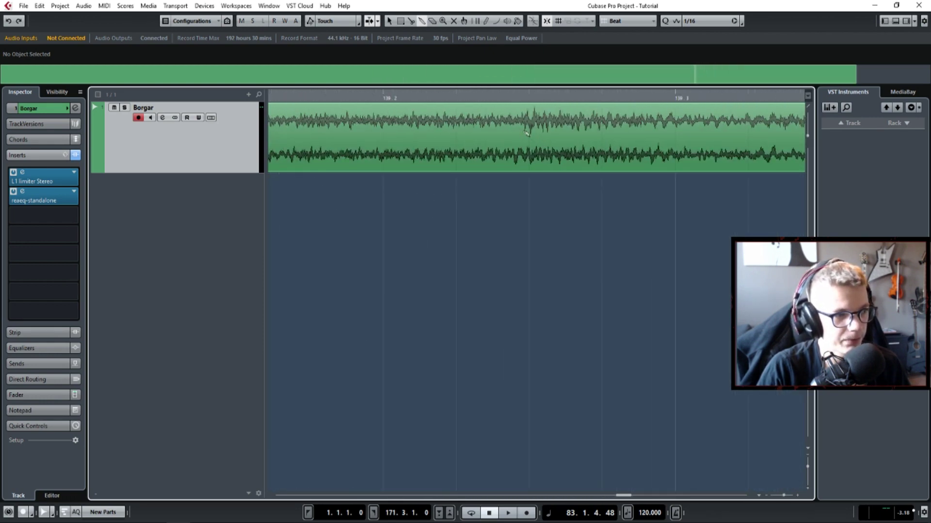
{"action": "left_click_drag", "start_coordinate": [533, 97], "coordinate": [433, 97]}
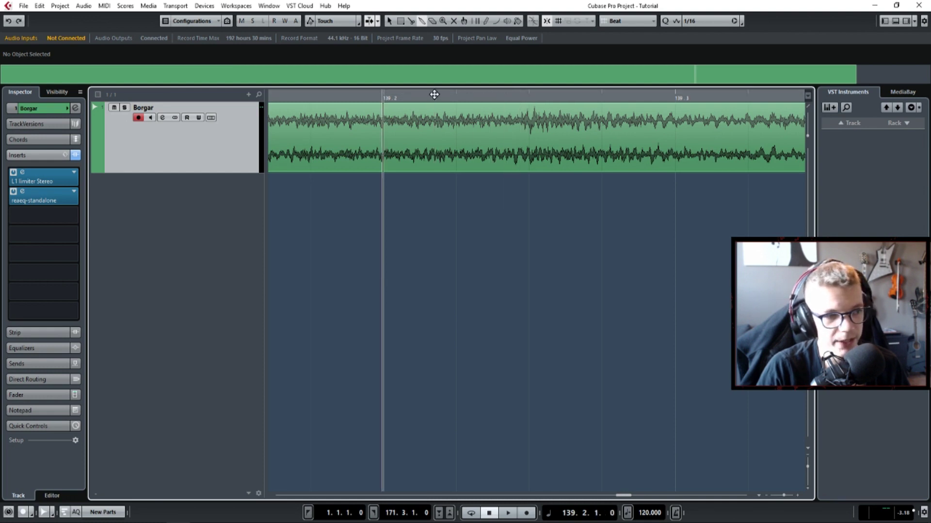
{"action": "scroll", "coordinate": [515, 130], "scroll_direction": "down", "scroll_amount": 8}
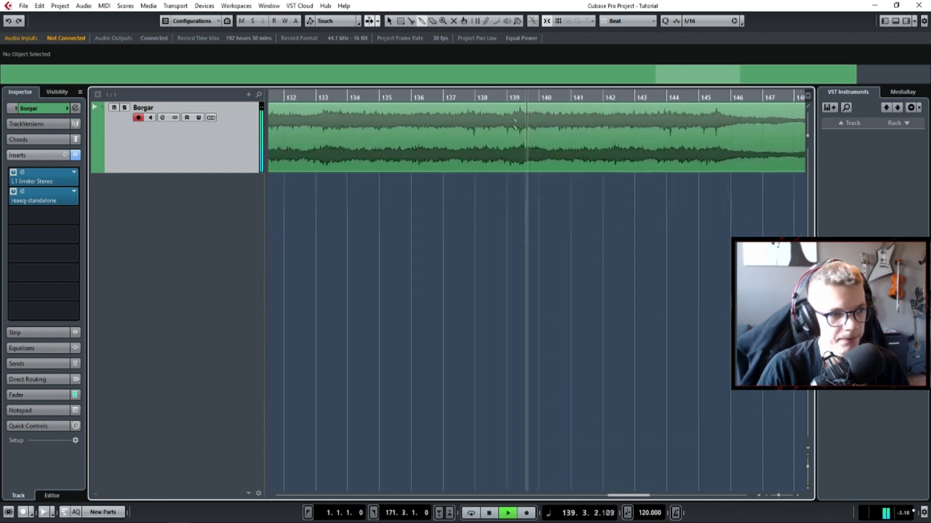
{"action": "key", "text": "space"}
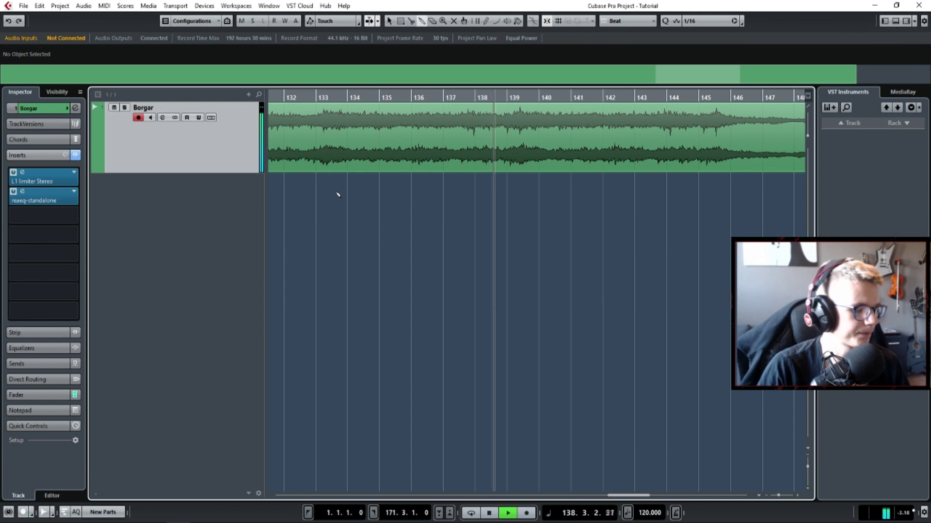
- Raise the Stereo Out fader to -0.35 in the MixConsole while checking its level against playback, and return to the project window
{"action": "key", "text": "F3"}
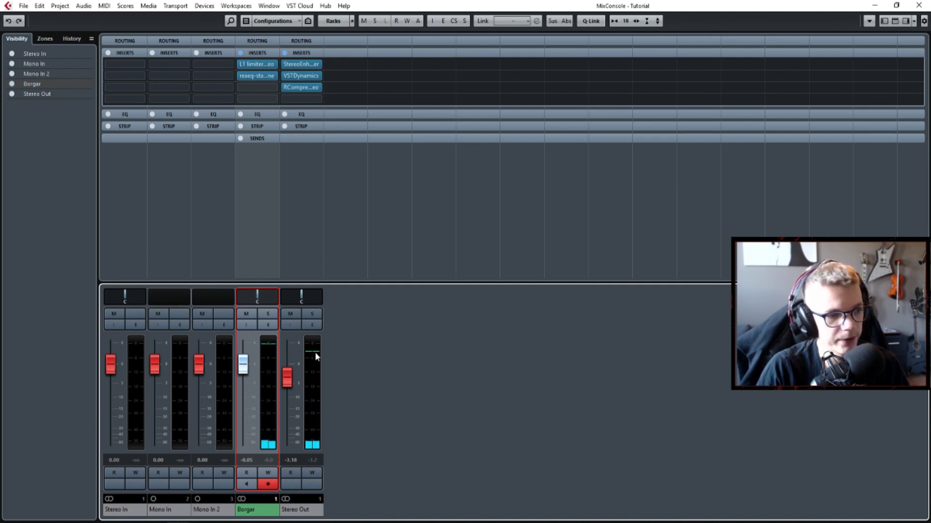
{"action": "left_click_drag", "start_coordinate": [294, 377], "coordinate": [291, 372]}
{"action": "key", "text": "F3"}
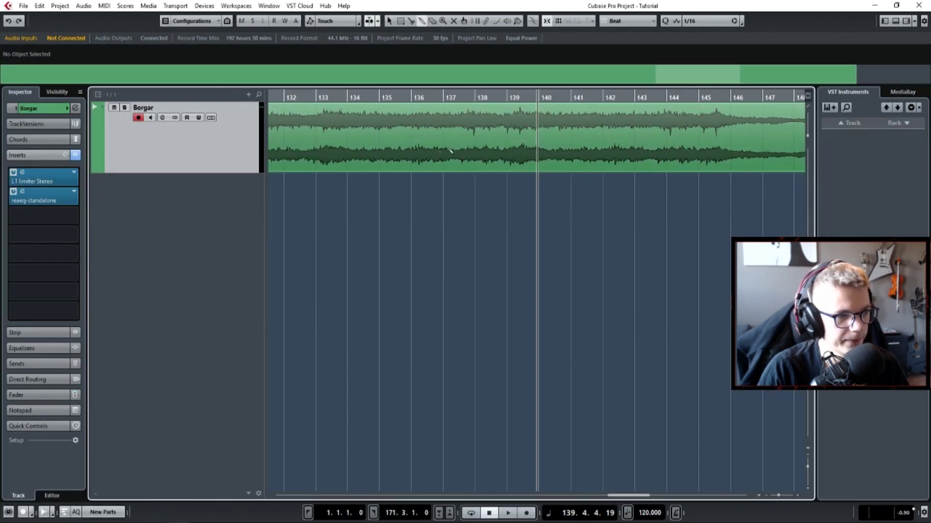
{"action": "key", "text": "F3"}
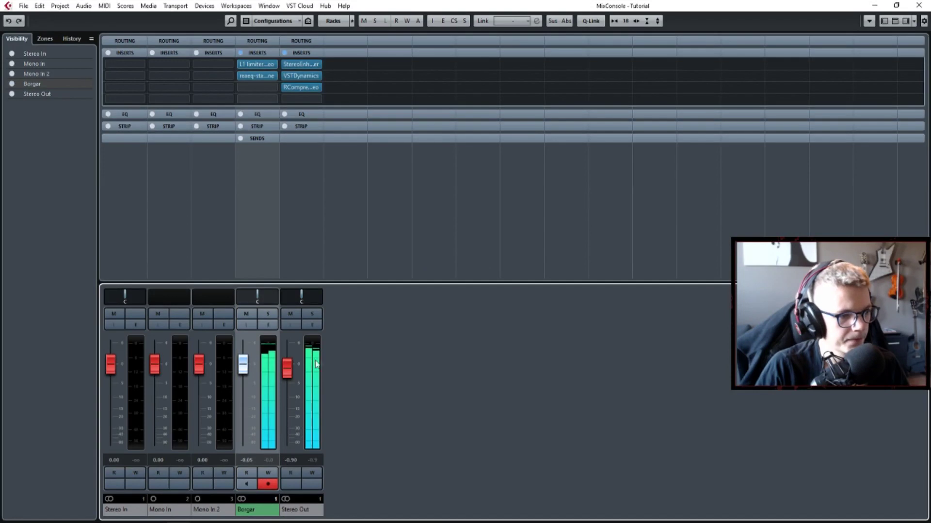
{"action": "left_click_drag", "start_coordinate": [288, 367], "coordinate": [287, 368]}
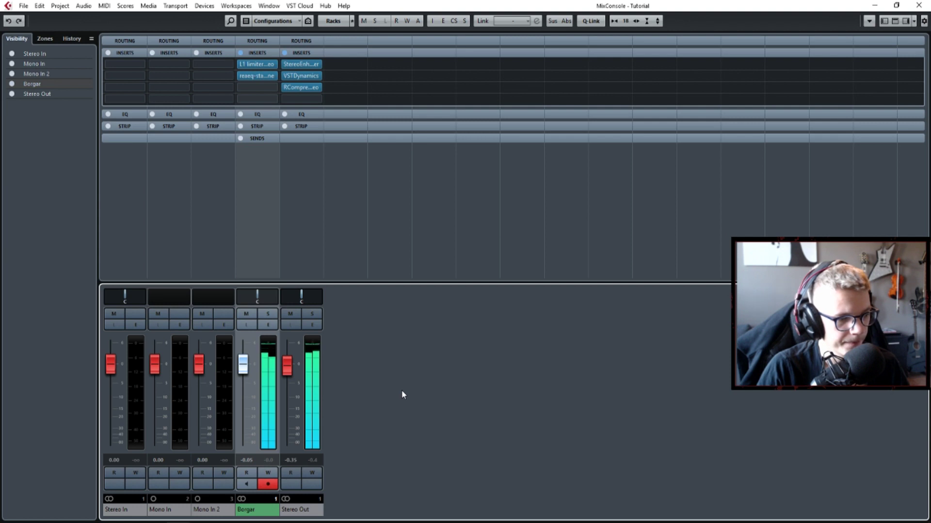
{"action": "key", "text": "F3"}
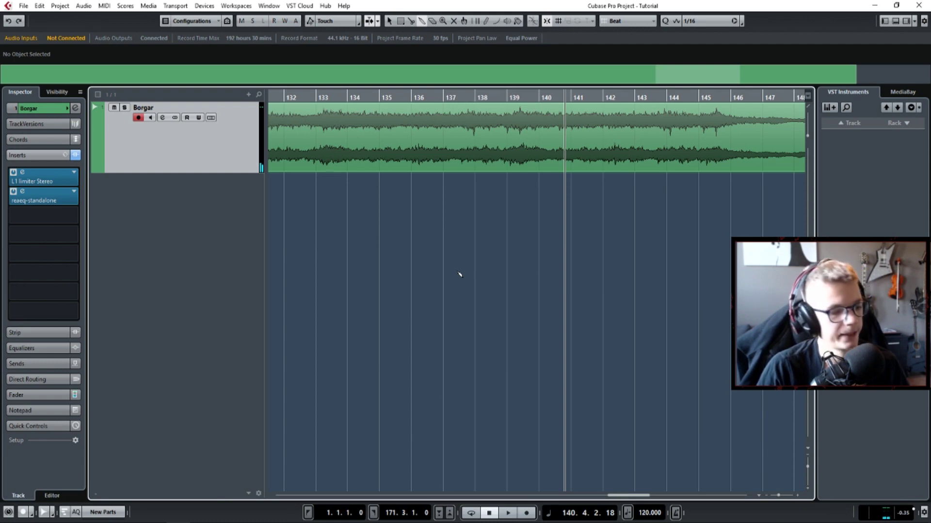
- Play the final loud passage from about bar 141, check the Borgar and Stereo Out meters in the MixConsole and stop playback
{"action": "key", "text": "F3"}
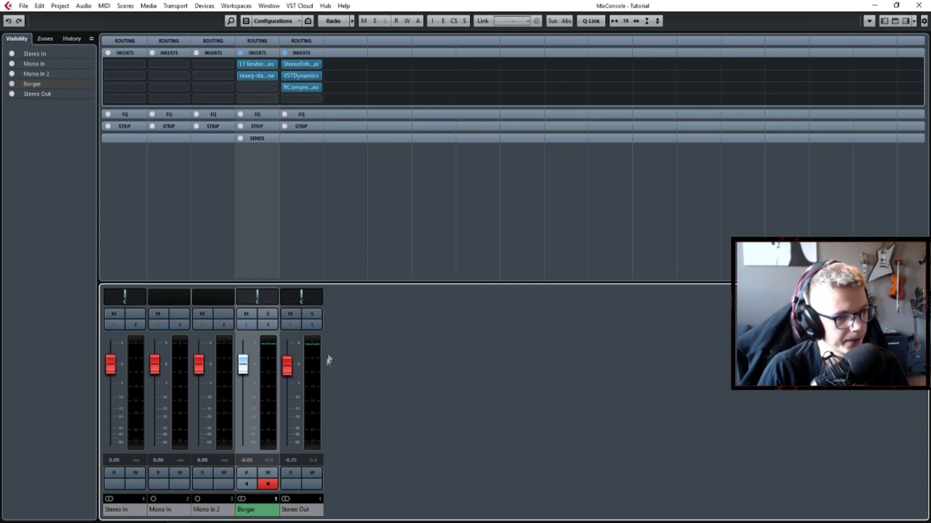
{"action": "key", "text": "F3"}
{"action": "key", "text": "g"}
{"action": "key", "text": "space"}
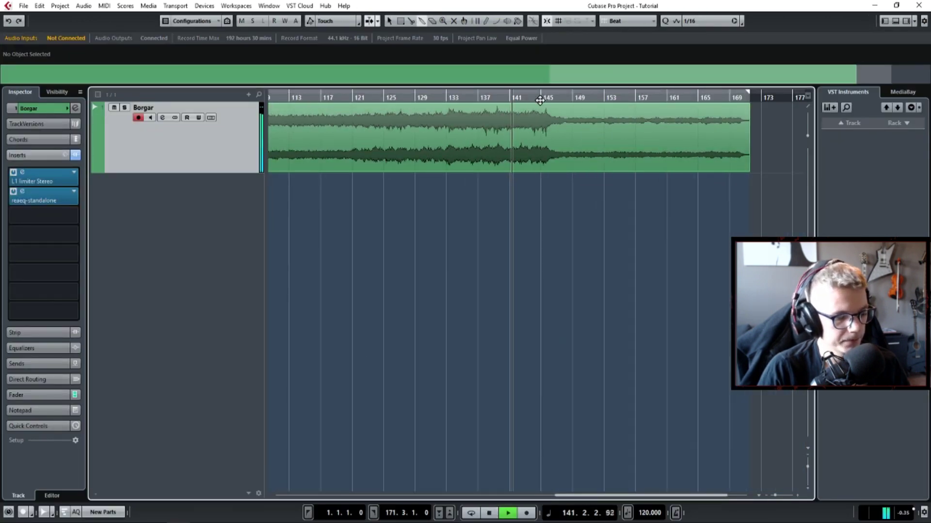
{"action": "key", "text": "F3"}
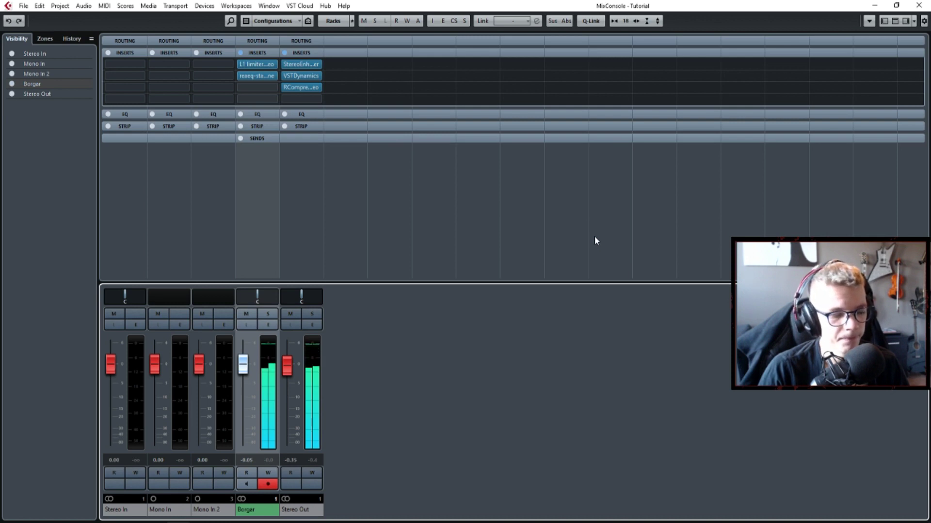
{"action": "key", "text": "F3"}
{"action": "key", "text": "space"}
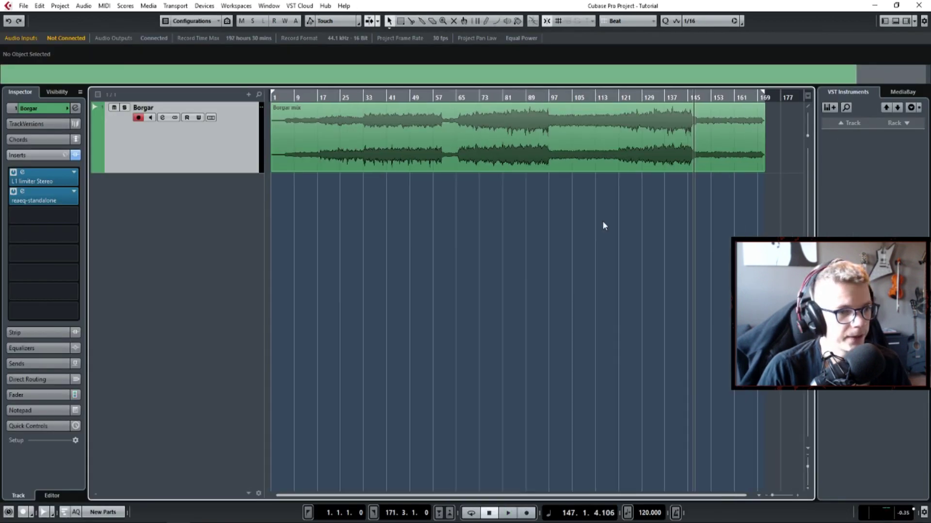
- Open the Borgar track's reaeq-standalone and shape band 3 into a narrow 9.4 dB boost at 2423.6 Hz with 0.24 oct bandwidth
{"action": "key", "text": "h"}
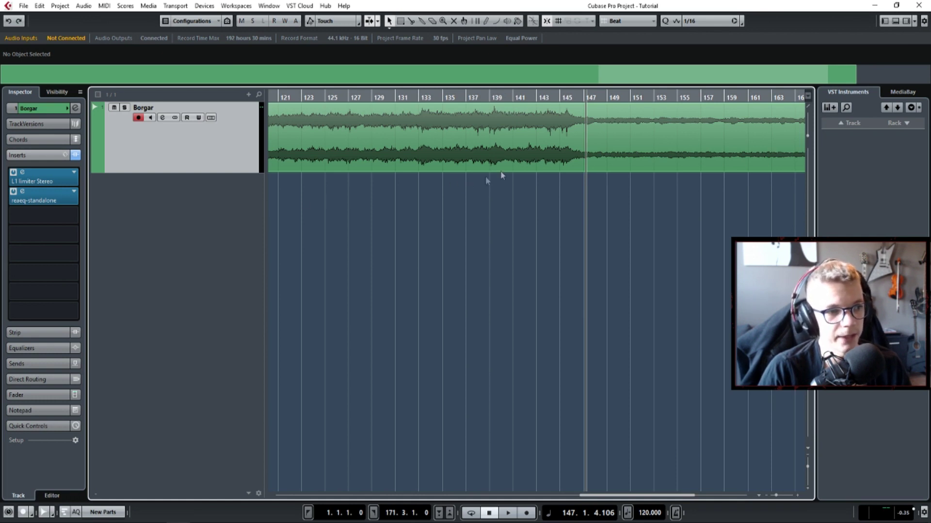
{"action": "left_click", "coordinate": [52, 201]}
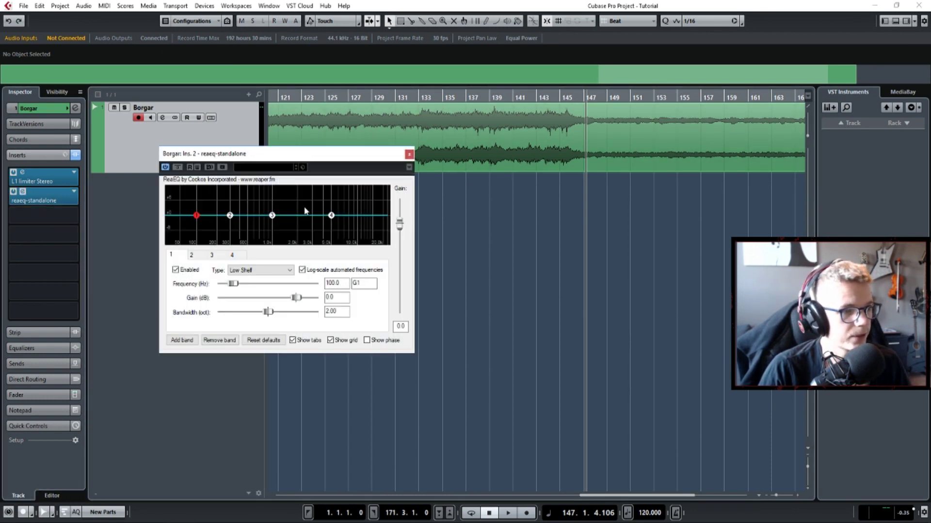
{"action": "left_click_drag", "start_coordinate": [317, 161], "coordinate": [609, 225]}
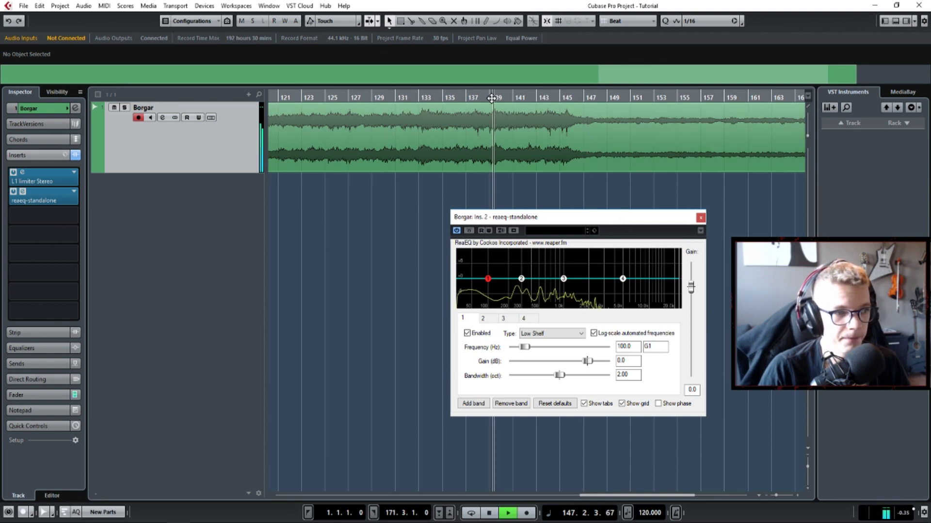
{"action": "left_click_drag", "start_coordinate": [563, 279], "coordinate": [596, 260]}
{"action": "scroll", "coordinate": [601, 262], "scroll_direction": "down", "scroll_amount": 5}
{"action": "key", "text": "space"}
{"action": "scroll", "coordinate": [613, 262], "scroll_direction": "up", "scroll_amount": 2}
{"action": "scroll", "coordinate": [613, 262], "scroll_direction": "down", "scroll_amount": 3}
{"action": "left_click_drag", "start_coordinate": [591, 261], "coordinate": [586, 262]}
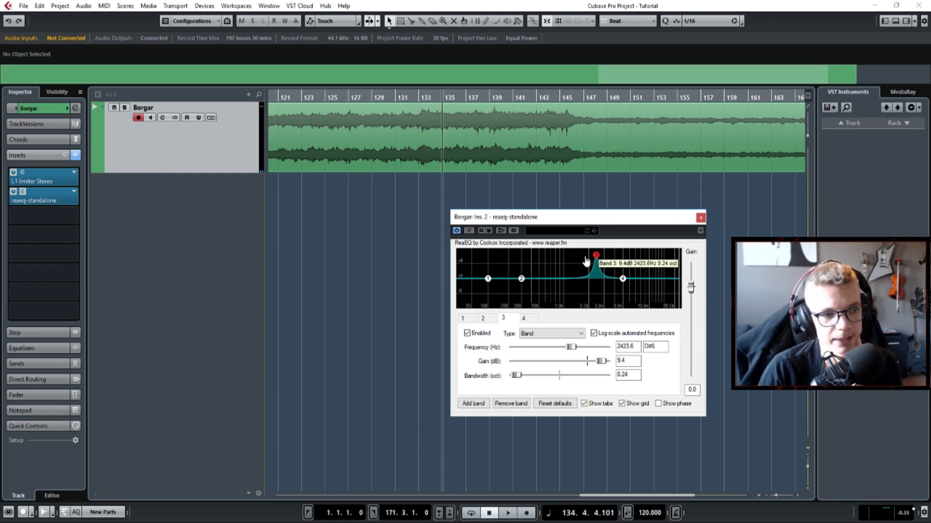
- Sweep band 3's narrow boost up to 3410.5 Hz and lower high-shelf band 4 to -inf at 20236.3 Hz
{"action": "mouse_move", "coordinate": [586, 262]}
{"action": "left_mouse_down"}
{"action": "mouse_move", "coordinate": [596, 263]}
{"action": "mouse_move", "coordinate": [601, 293]}
{"action": "mouse_move", "coordinate": [602, 261]}
{"action": "left_mouse_up"}
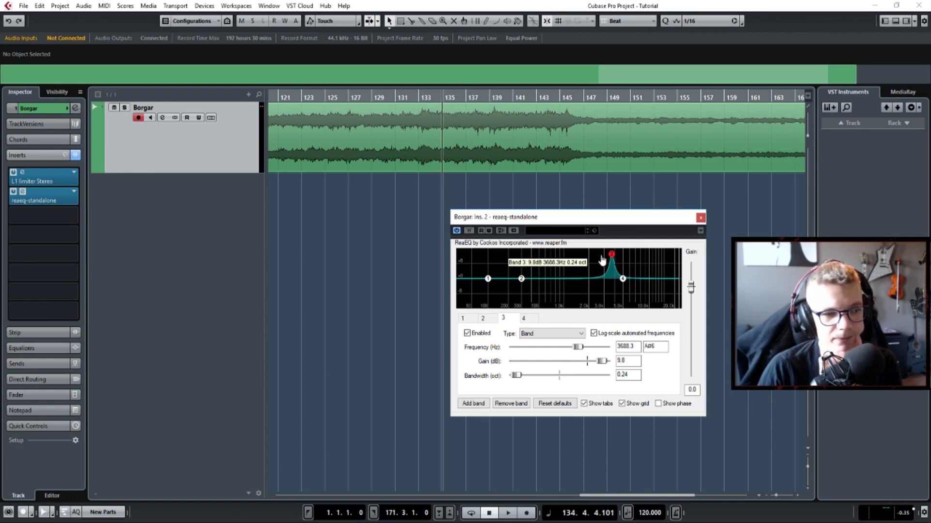
{"action": "left_click_drag", "start_coordinate": [602, 261], "coordinate": [599, 260]}
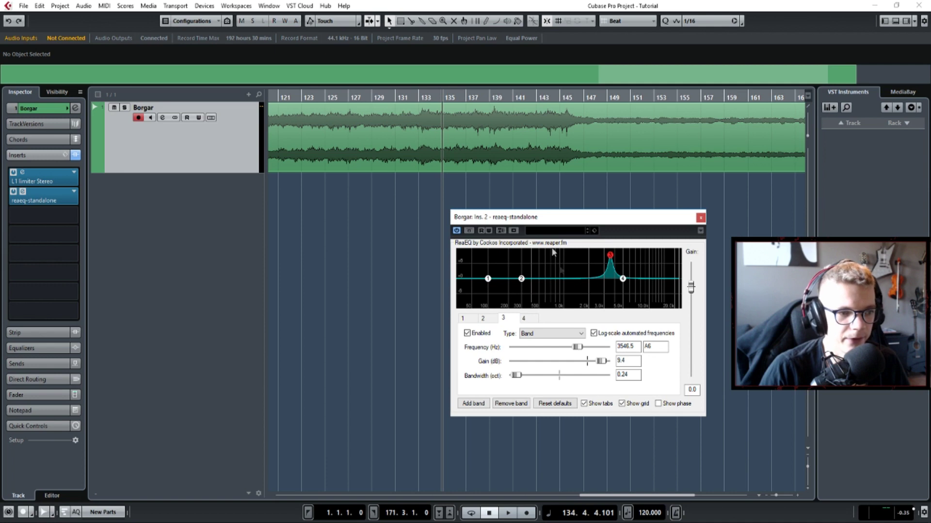
{"action": "left_click_drag", "start_coordinate": [611, 263], "coordinate": [609, 263]}
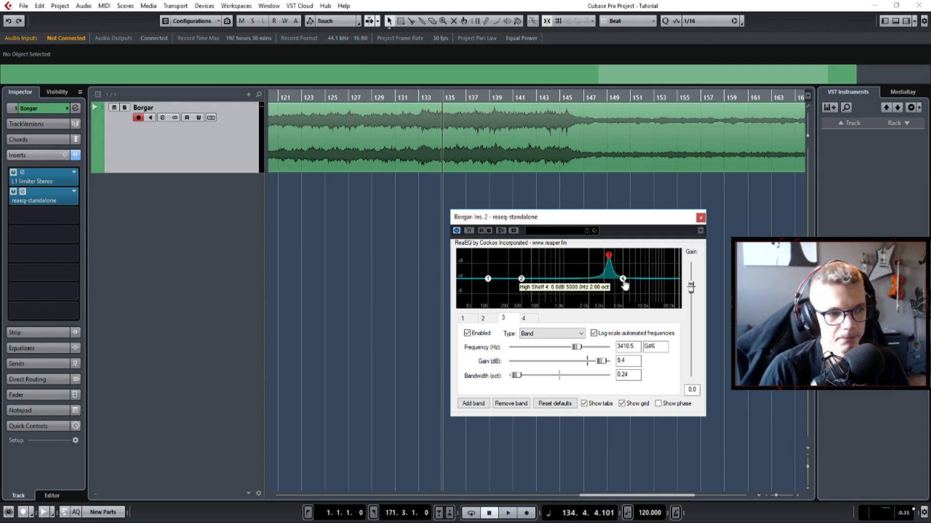
{"action": "left_click_drag", "start_coordinate": [625, 285], "coordinate": [678, 319]}
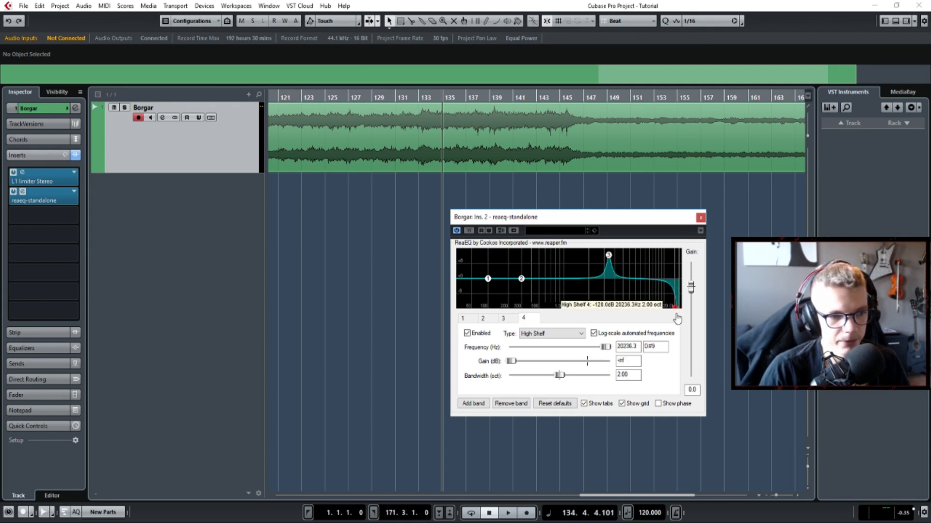
- Sweep band 3 during playback, turn it into a 3.2 dB cut at 2046.5 Hz and bring the EQ's output gain back to zero
{"action": "key", "text": "space"}
{"action": "mouse_move", "coordinate": [608, 255]}
{"action": "left_mouse_down"}
{"action": "mouse_move", "coordinate": [620, 292]}
{"action": "mouse_move", "coordinate": [651, 290]}
{"action": "mouse_move", "coordinate": [655, 257]}
{"action": "mouse_move", "coordinate": [595, 265]}
{"action": "left_mouse_up"}
{"action": "scroll", "coordinate": [630, 299], "scroll_direction": "down", "scroll_amount": 5}
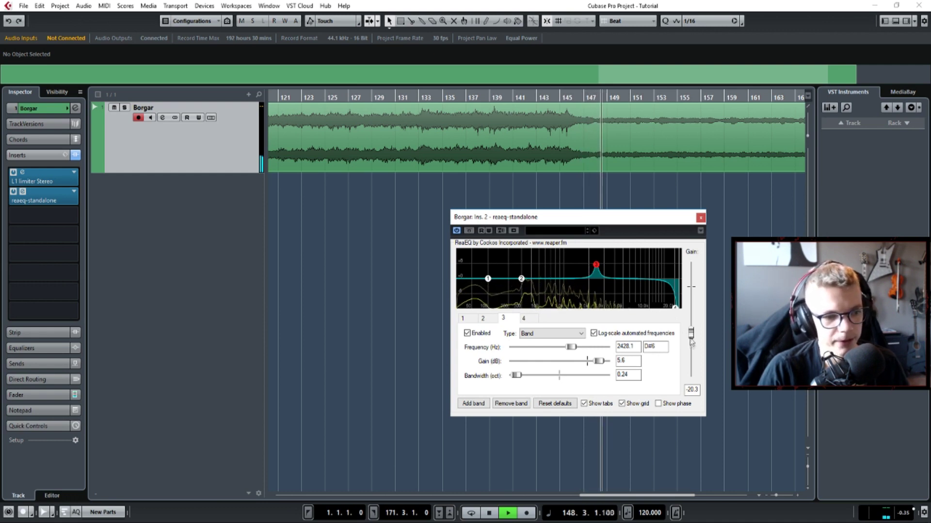
{"action": "left_click_drag", "start_coordinate": [691, 334], "coordinate": [699, 290]}
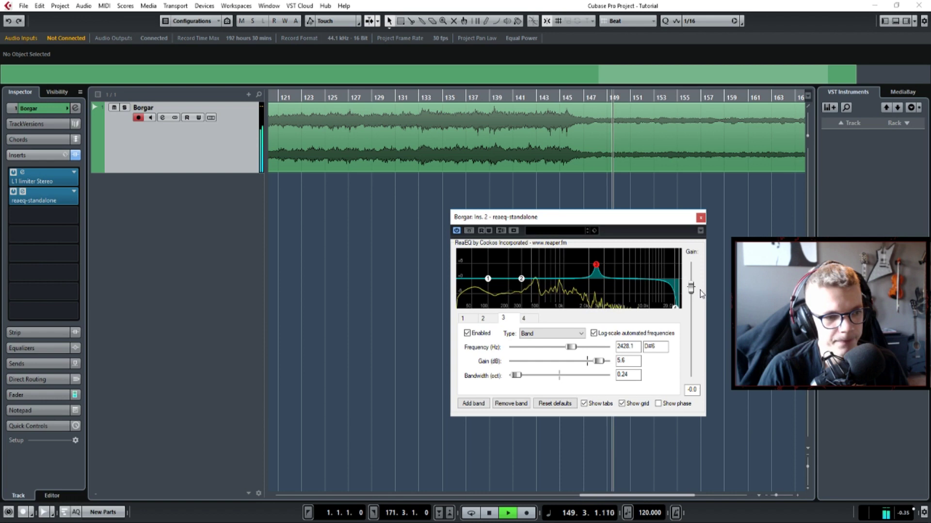
{"action": "left_click_drag", "start_coordinate": [595, 265], "coordinate": [590, 289]}
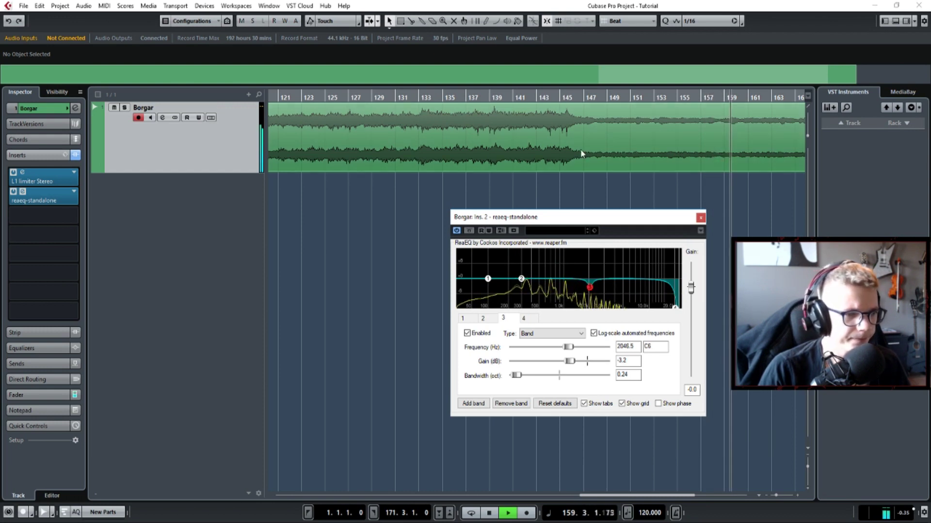
{"action": "key", "text": "space"}
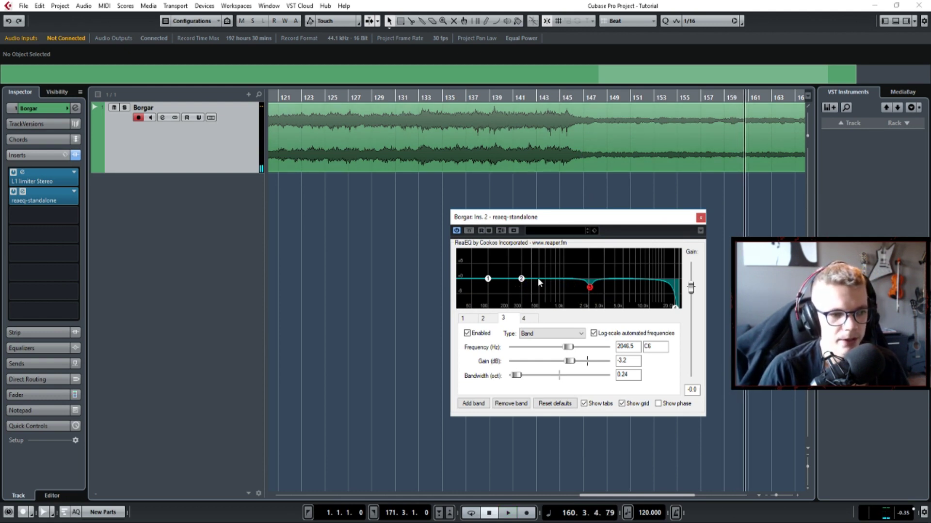
- Sweep band 2 during playback and set it to a narrow 3.8 dB cut at 295.5 Hz with 0.22 oct bandwidth
{"action": "left_click_drag", "start_coordinate": [521, 279], "coordinate": [519, 288]}
{"action": "scroll", "coordinate": [520, 288], "scroll_direction": "down", "scroll_amount": 5}
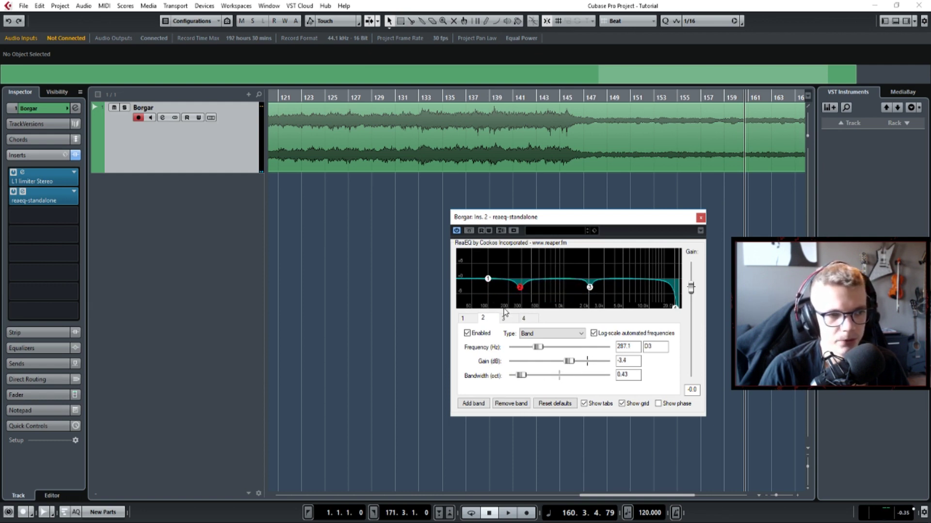
{"action": "left_click_drag", "start_coordinate": [519, 287], "coordinate": [520, 265]}
{"action": "key", "text": "space"}
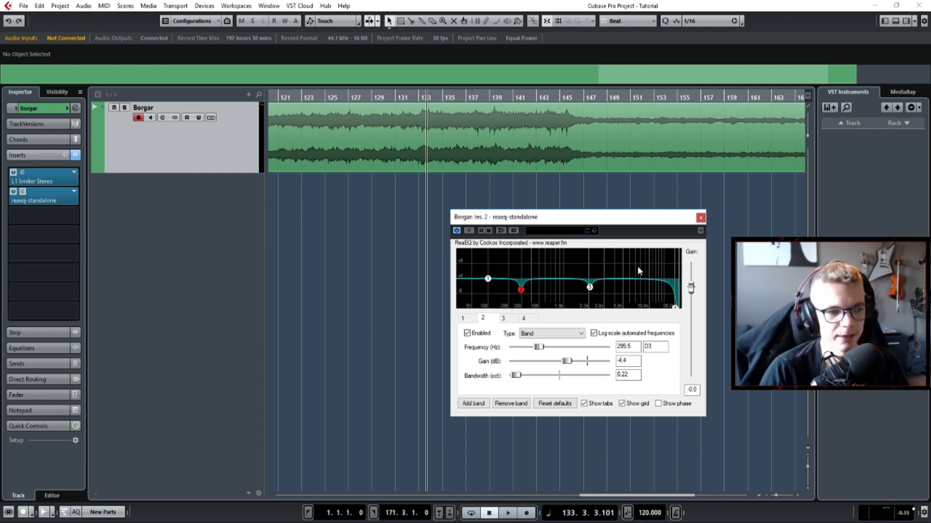
{"action": "left_click_drag", "start_coordinate": [521, 290], "coordinate": [521, 289]}
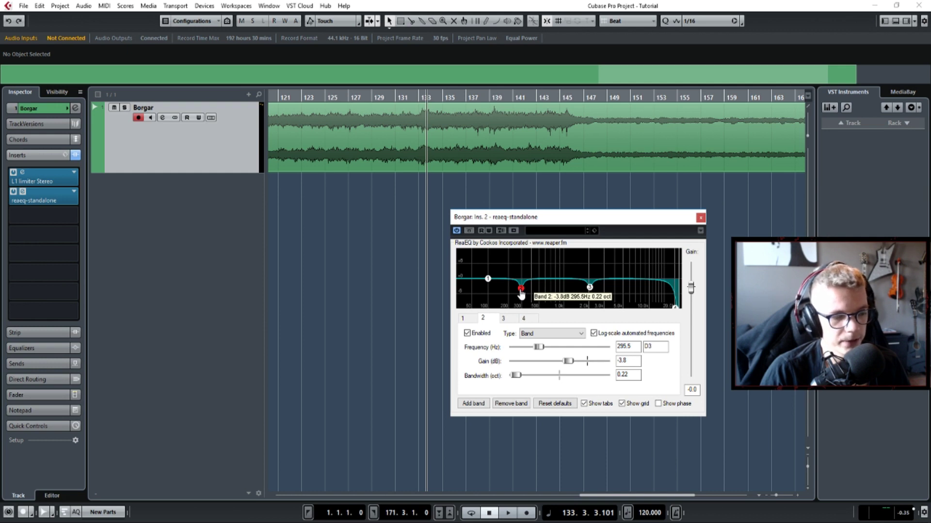
- Add reaeq-standalone to the Borgar track's third and fourth inserts, remove both instances and return to the MixConsole
{"action": "left_click_drag", "start_coordinate": [58, 218], "coordinate": [44, 217]}
{"action": "mouse_move", "coordinate": [44, 217]}
{"action": "left_mouse_down"}
{"action": "mouse_move", "coordinate": [73, 245]}
{"action": "mouse_move", "coordinate": [44, 235]}
{"action": "left_mouse_up"}
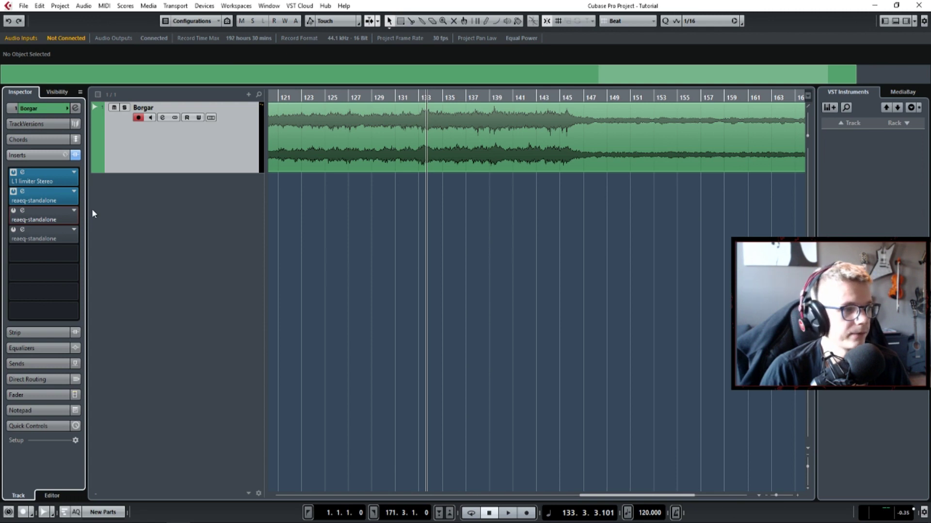
{"action": "left_click", "coordinate": [73, 211]}
{"action": "left_click", "coordinate": [60, 228]}
{"action": "left_click", "coordinate": [64, 229]}
{"action": "left_click", "coordinate": [67, 247]}
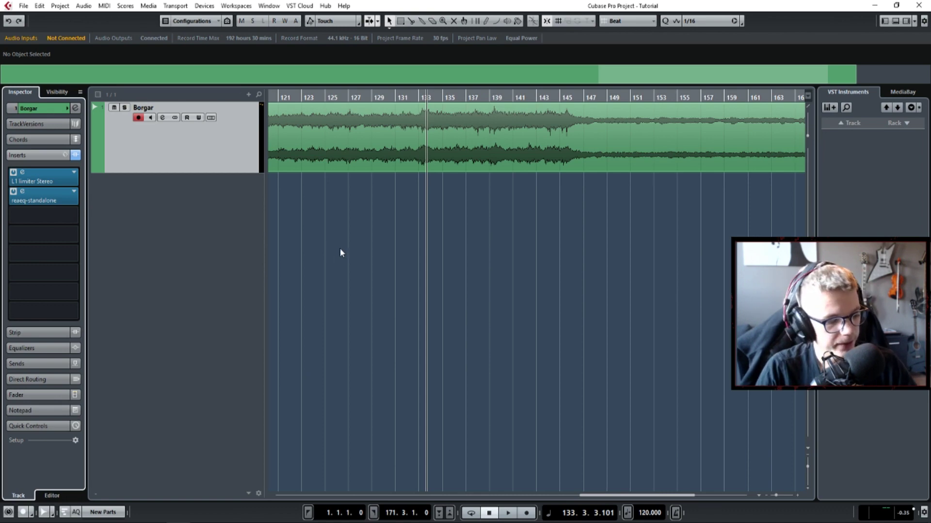
{"action": "key", "text": "F3"}
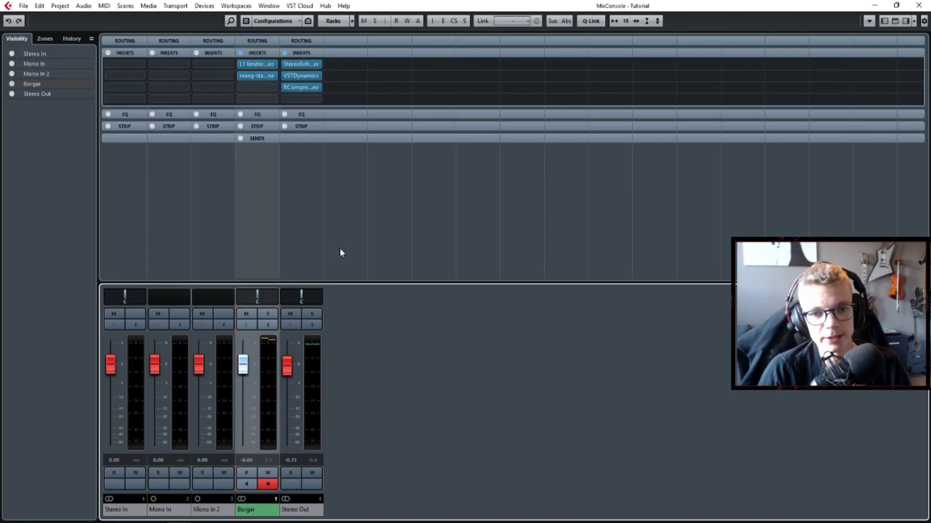